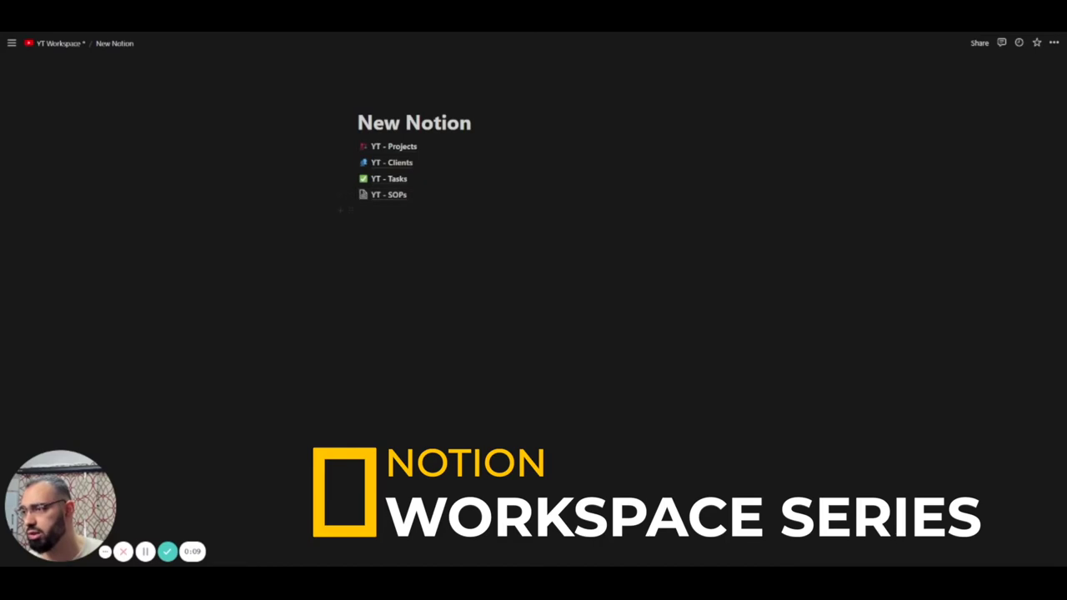
# - Look through the YT - Projects, YT - Clients and YT - Tasks databases from the New Notion page, ending in YT - Clients
pyautogui.click(388, 195)
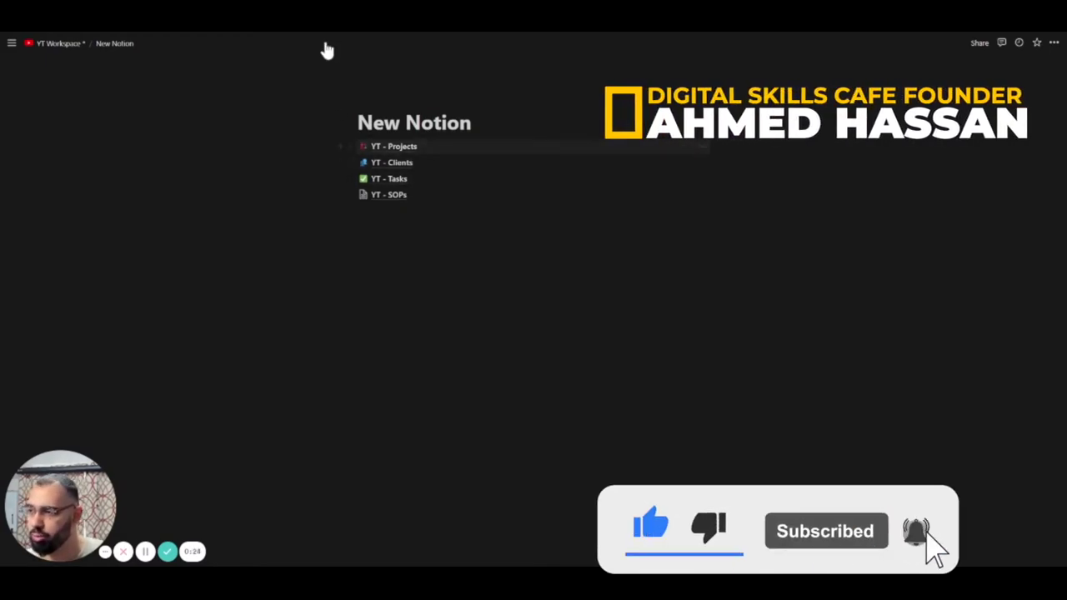
pyautogui.click(393, 146)
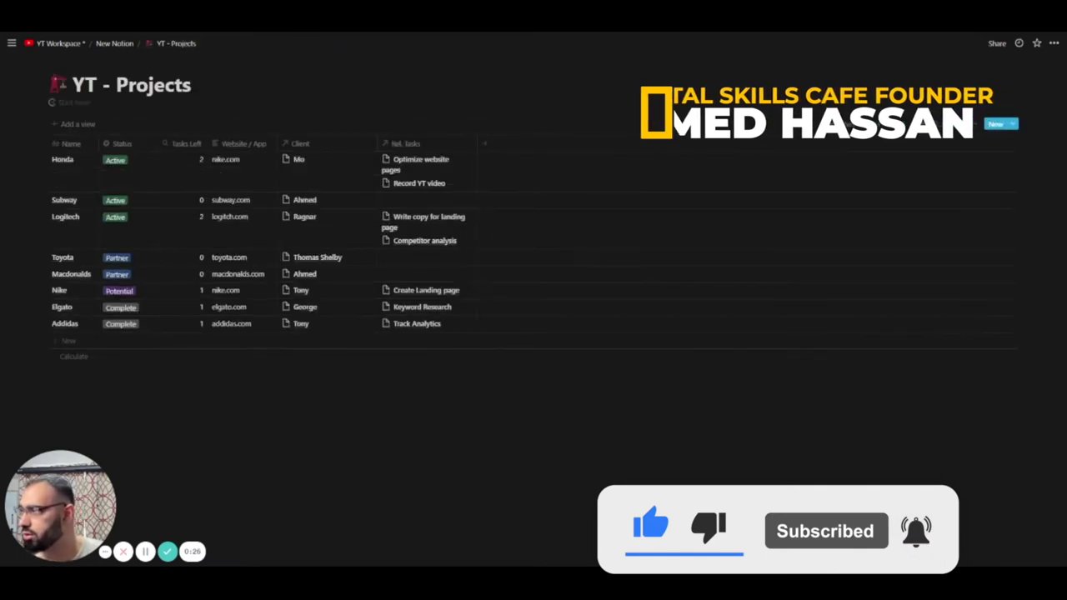
pyautogui.click(114, 44)
pyautogui.press('Return')
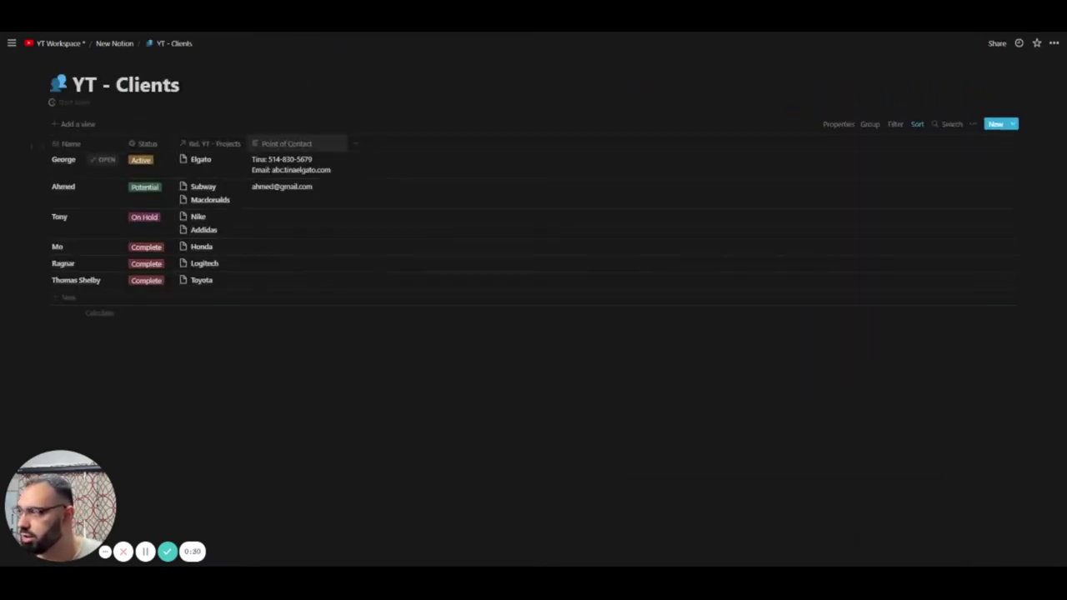
pyautogui.hotkey('ctrl', '[')
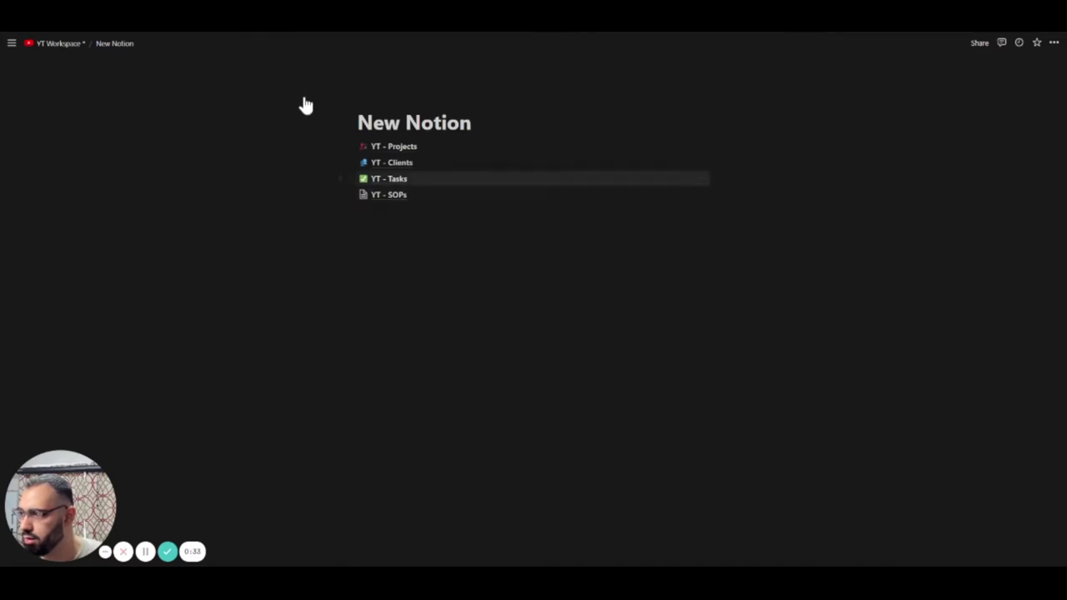
pyautogui.press('Return')
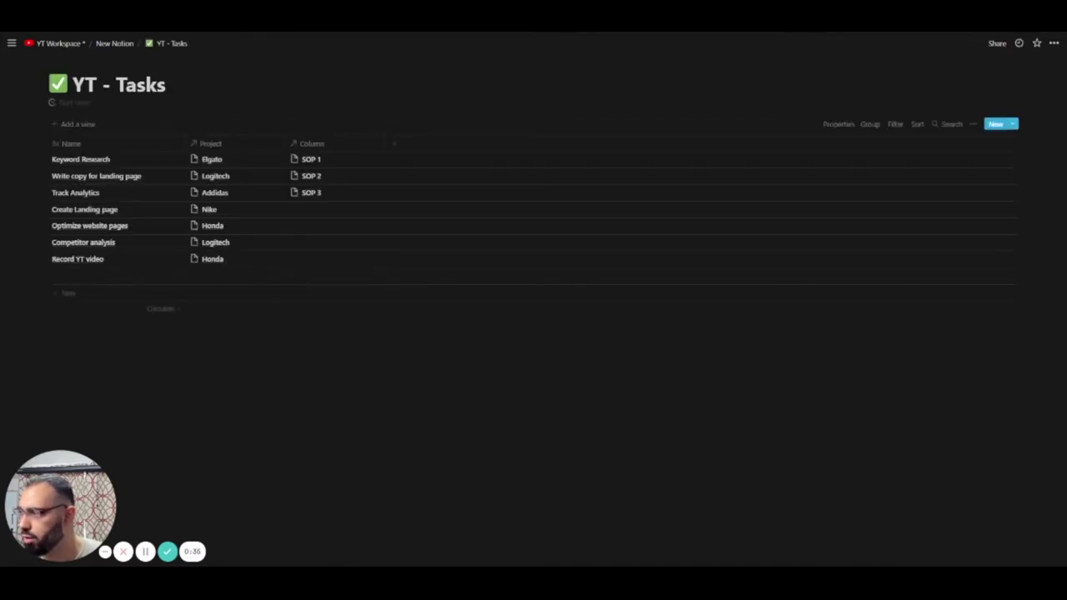
pyautogui.hotkey('ctrl', '[')
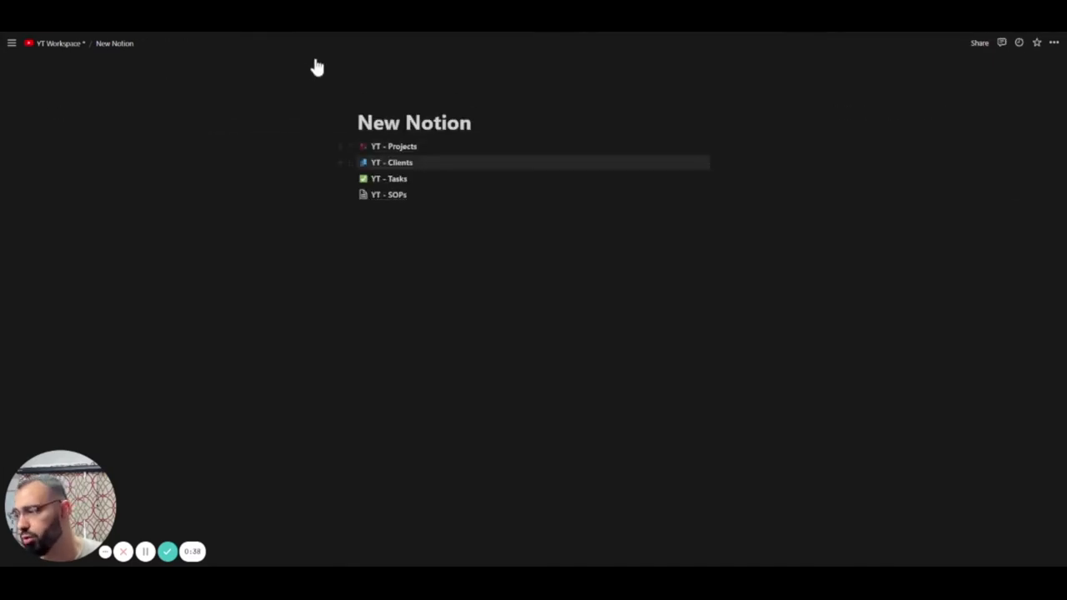
pyautogui.click(396, 211)
pyautogui.press('Return')
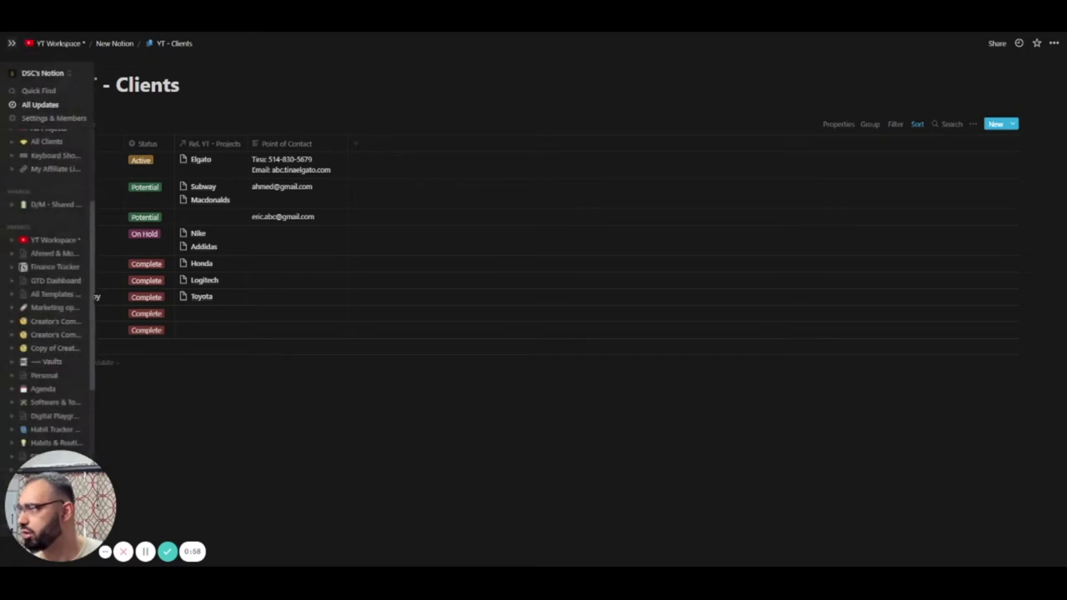
# - Create a new page template for the YT - Clients database containing a template button named "Discovery Call"
pyautogui.click(1013, 124)
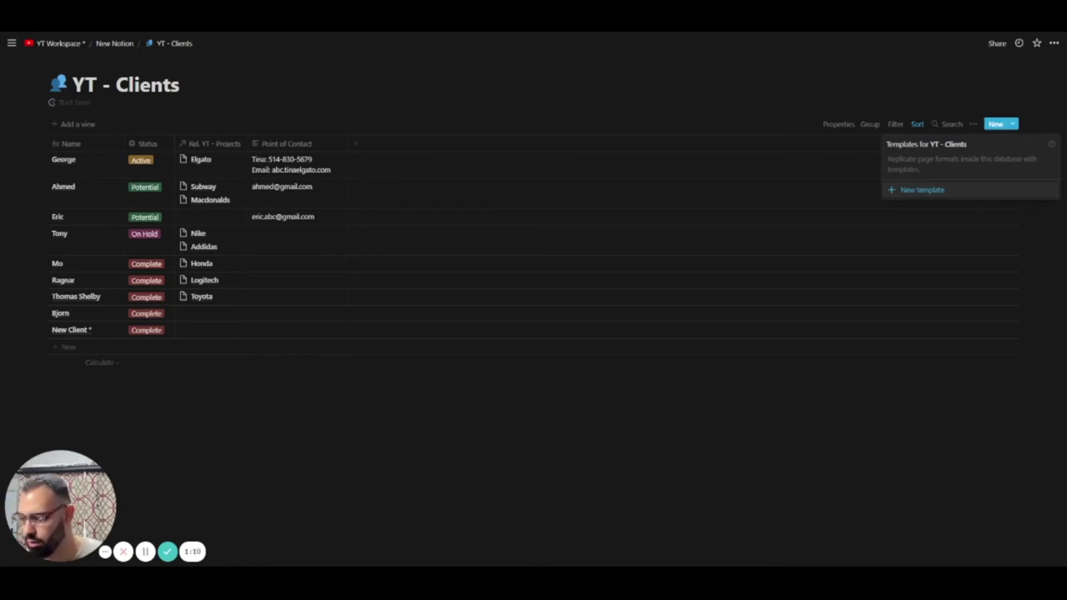
pyautogui.click(921, 189)
pyautogui.click(372, 297)
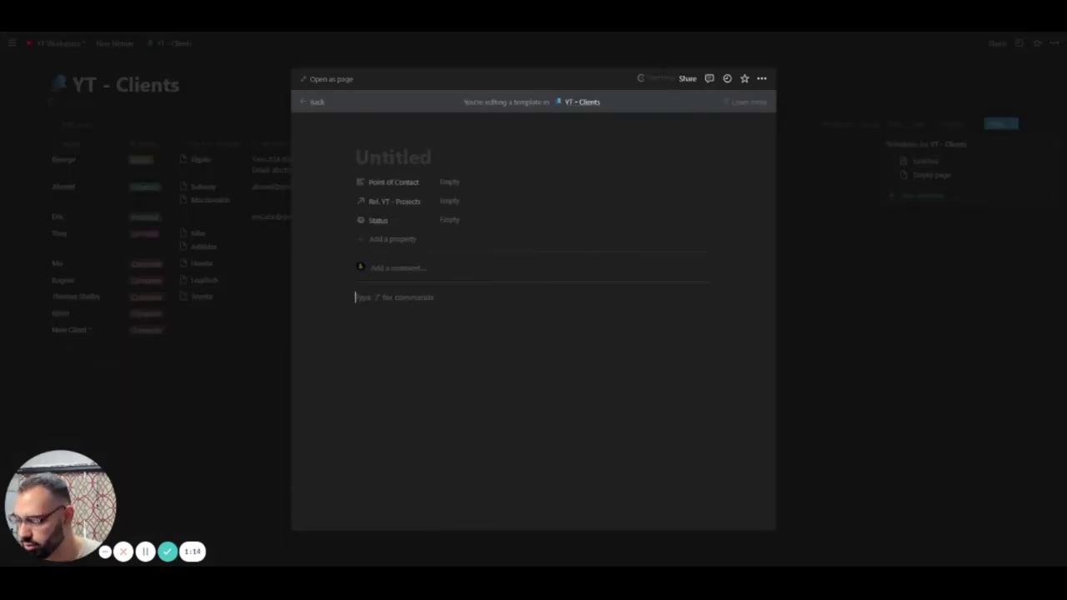
pyautogui.write('Discovery Call')
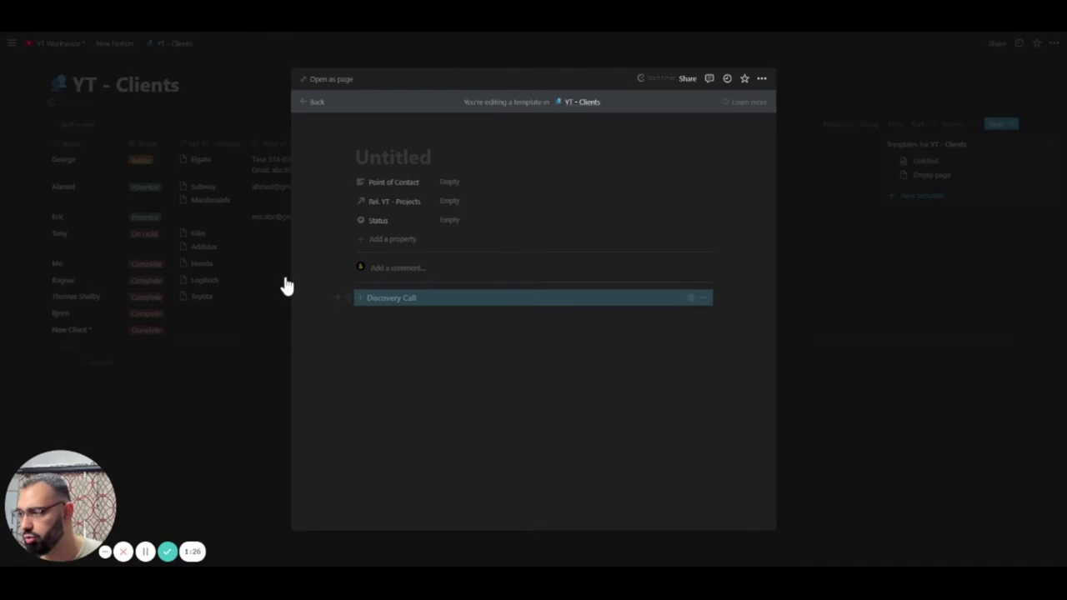
pyautogui.click(109, 255)
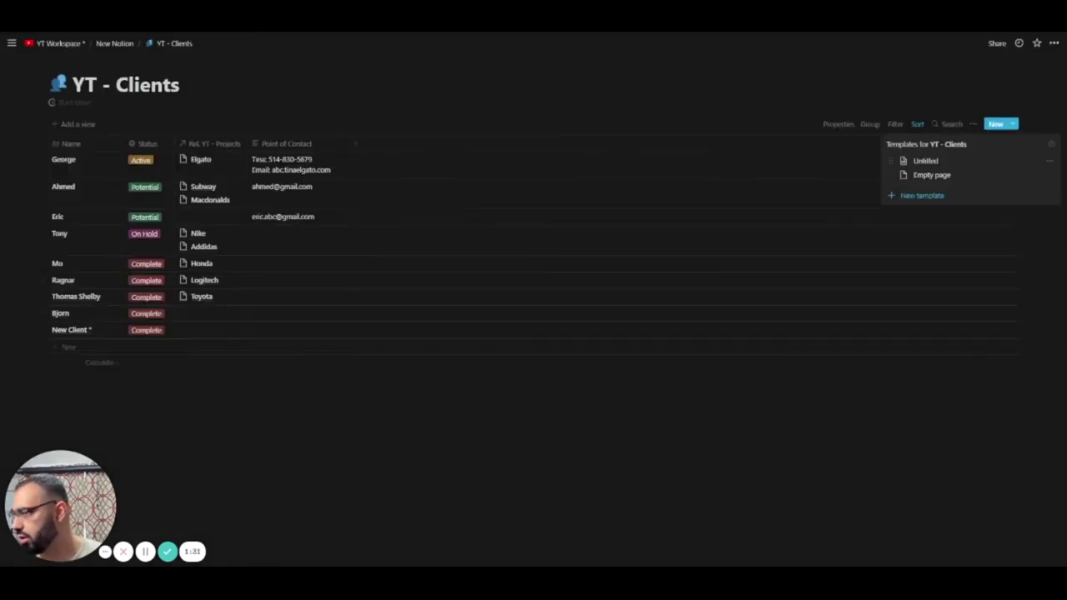
# - Replace the "New Client *" row with a new client entry, entering the client's name and setting the status to Potential
pyautogui.click(39, 330)
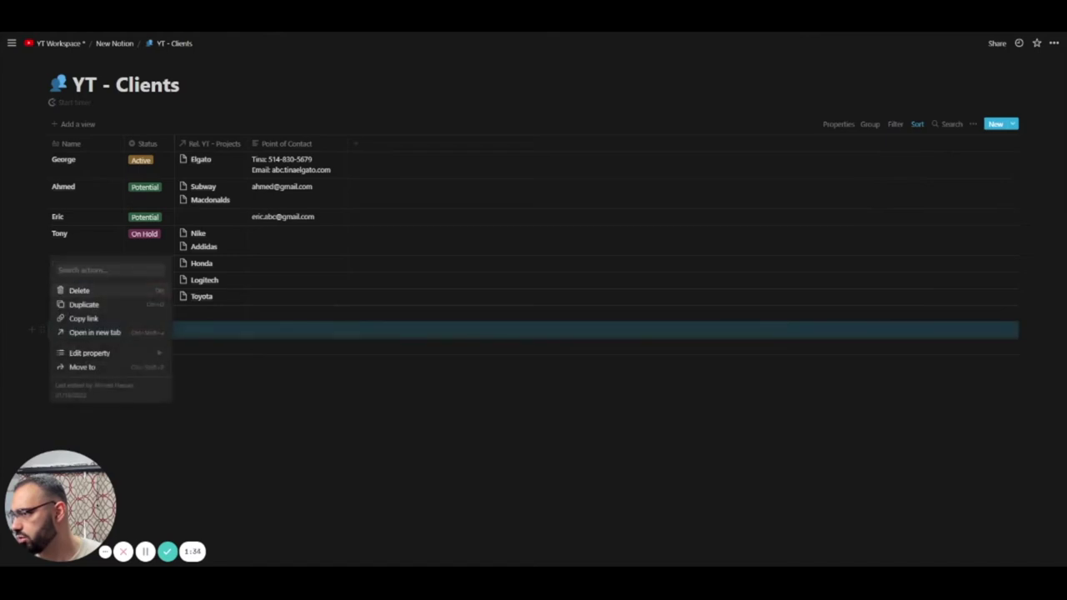
pyautogui.click(75, 289)
pyautogui.click(59, 330)
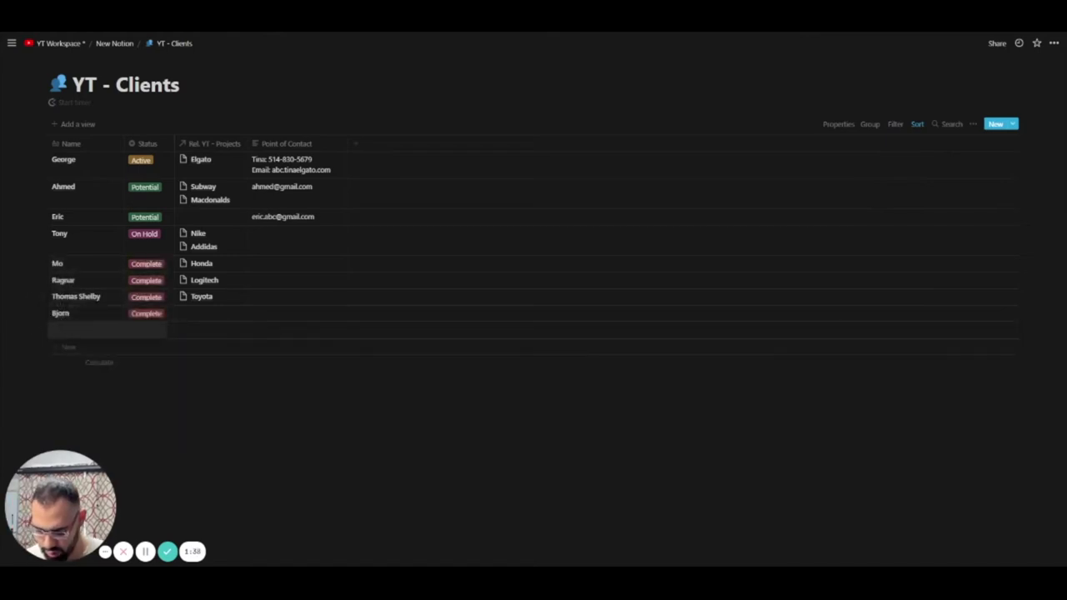
pyautogui.write('Max')
pyautogui.press('Return')
pyautogui.click(149, 329)
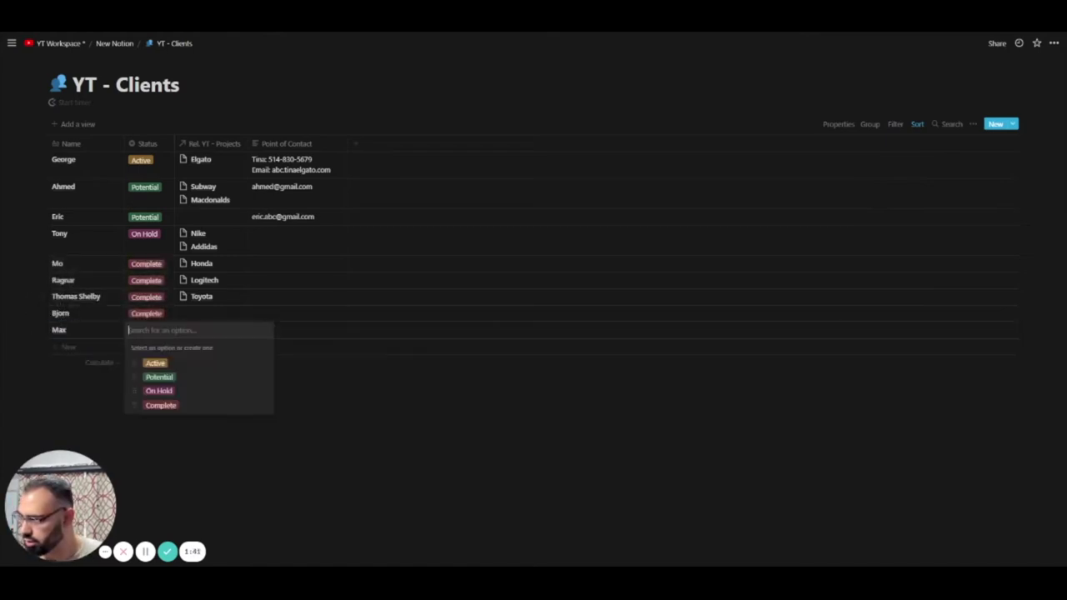
pyautogui.click(146, 376)
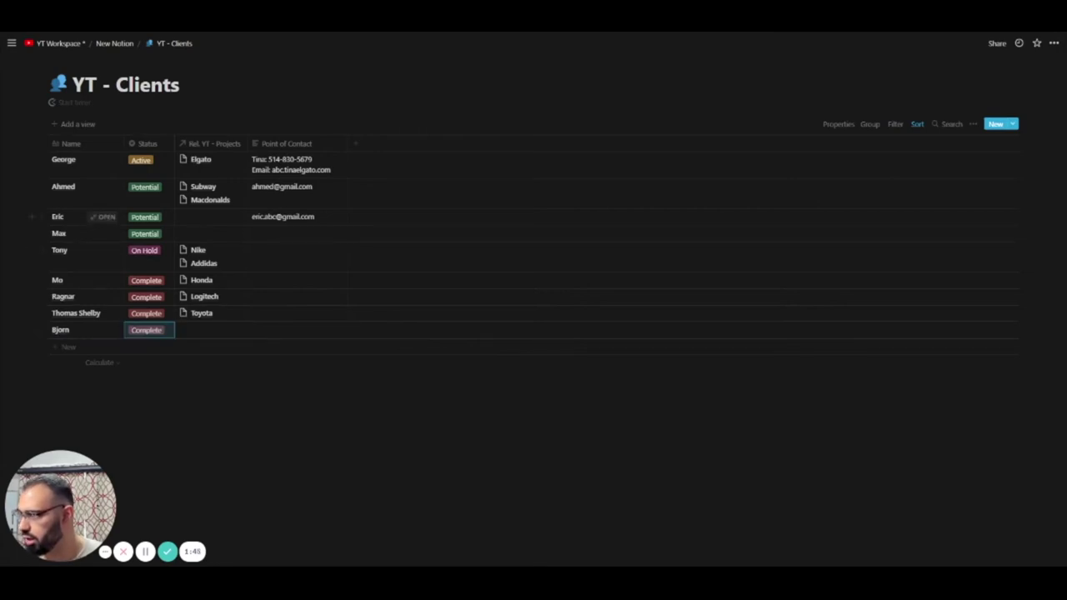
# - From the new client's page, edit the untitled template and name it "Discovery Call"
pyautogui.click(102, 235)
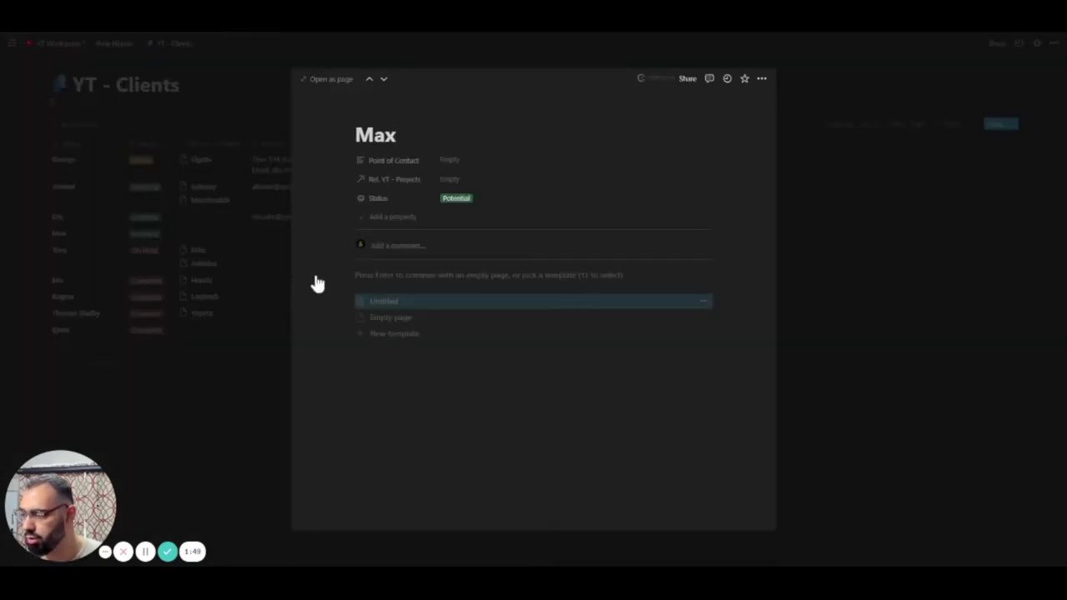
pyautogui.click(704, 301)
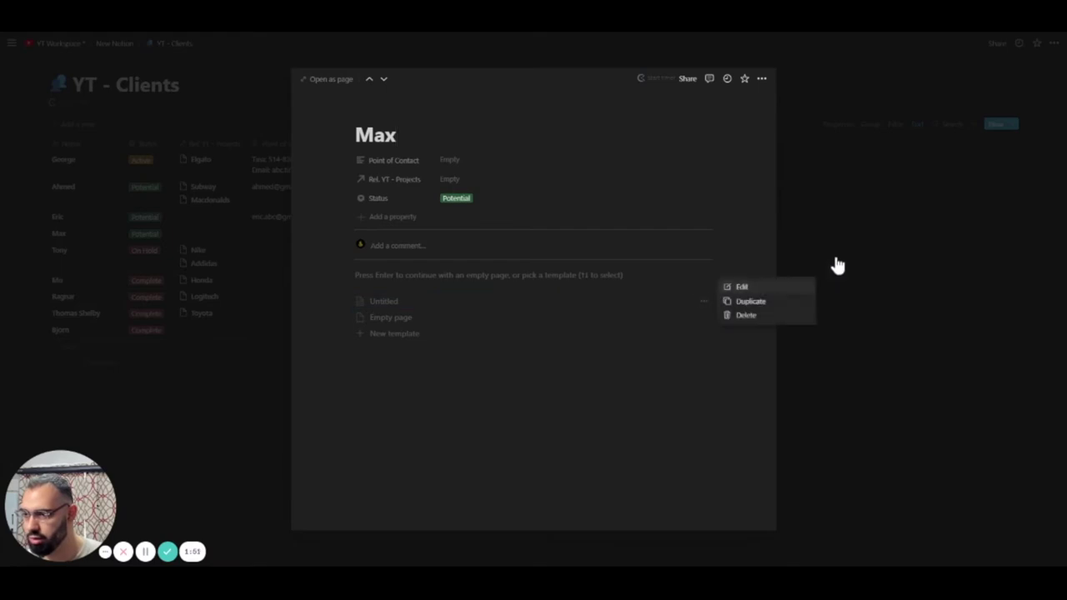
pyautogui.press('Return')
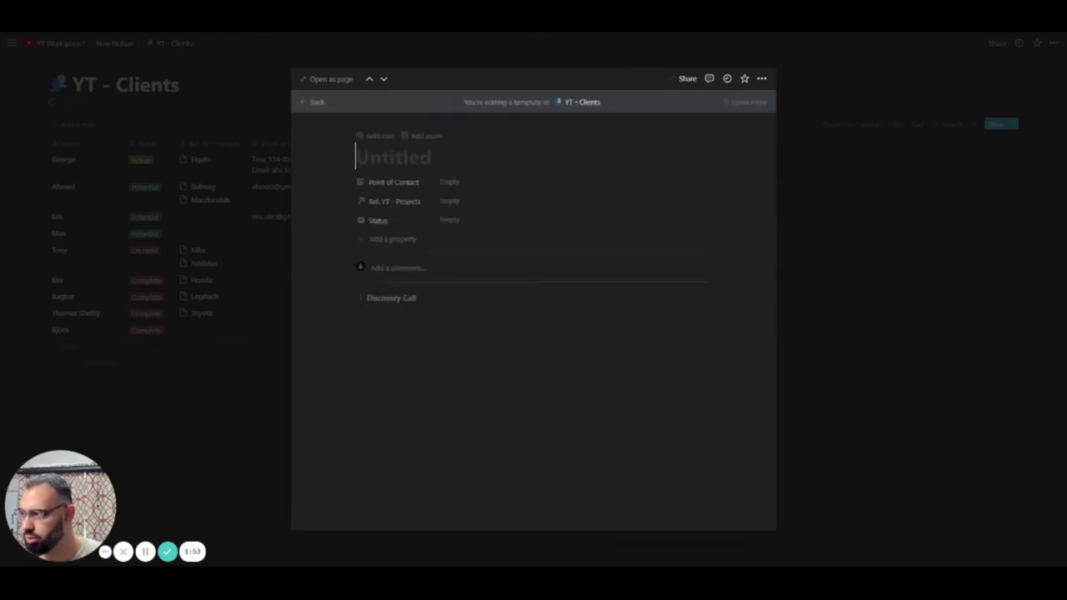
pyautogui.write('Disco')
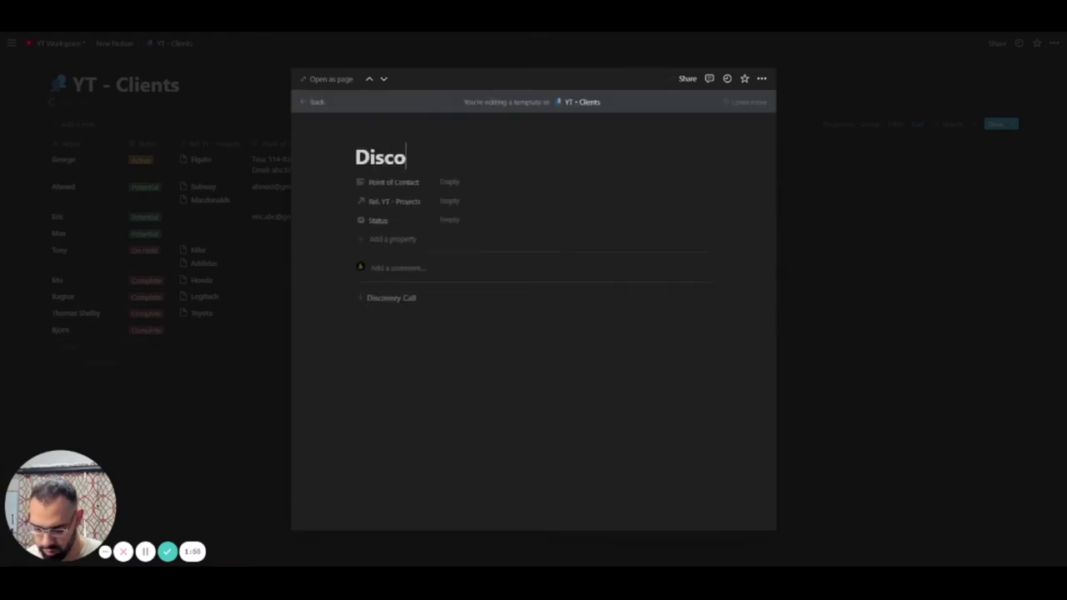
pyautogui.write('very Call')
pyautogui.click(312, 102)
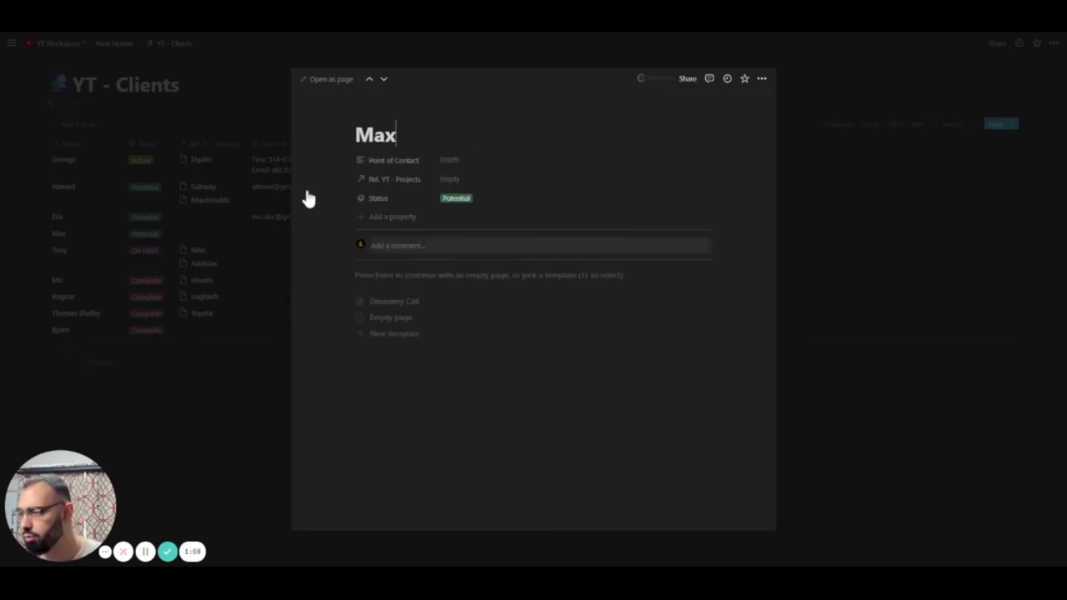
# - Apply the Discovery Call template to the new client's page and insert the Discovery Call question table with its template button
pyautogui.press('Return')
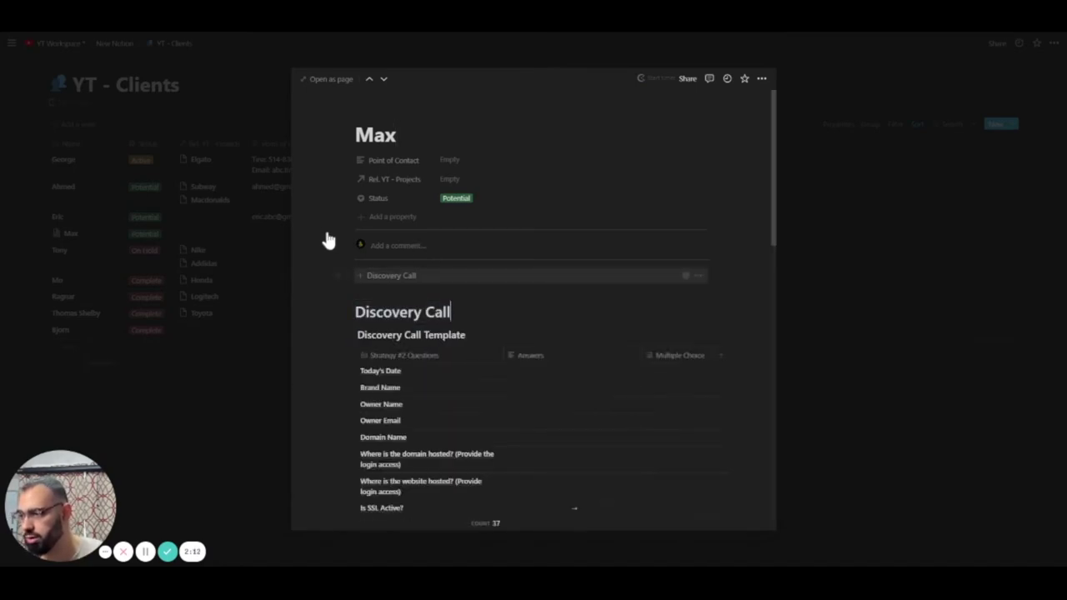
pyautogui.scroll(-2, 365, 326)
pyautogui.scroll(2, 389, 314)
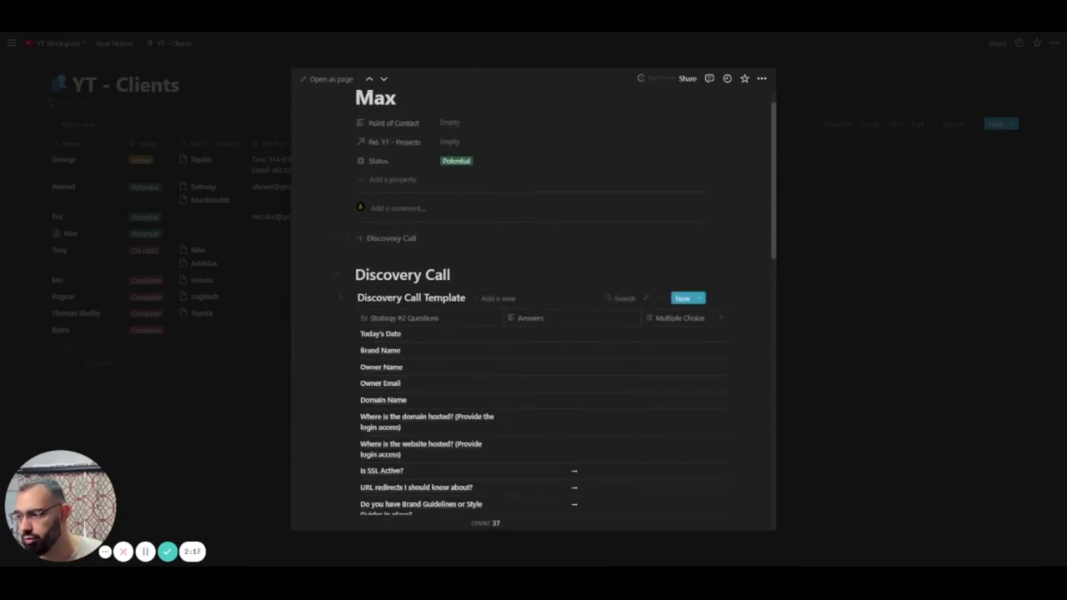
pyautogui.scroll(1, 332, 188)
pyautogui.scroll(-4, 350, 195)
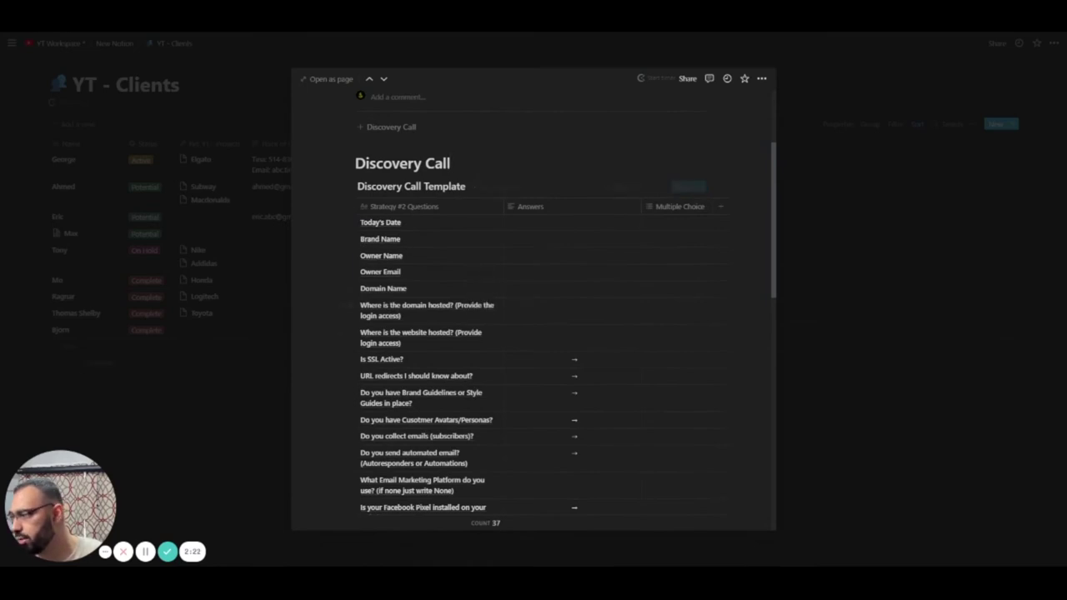
# - Apply the Discovery Call template to the page of the last client in the list and return to the database
pyautogui.click(117, 347)
pyautogui.click(103, 329)
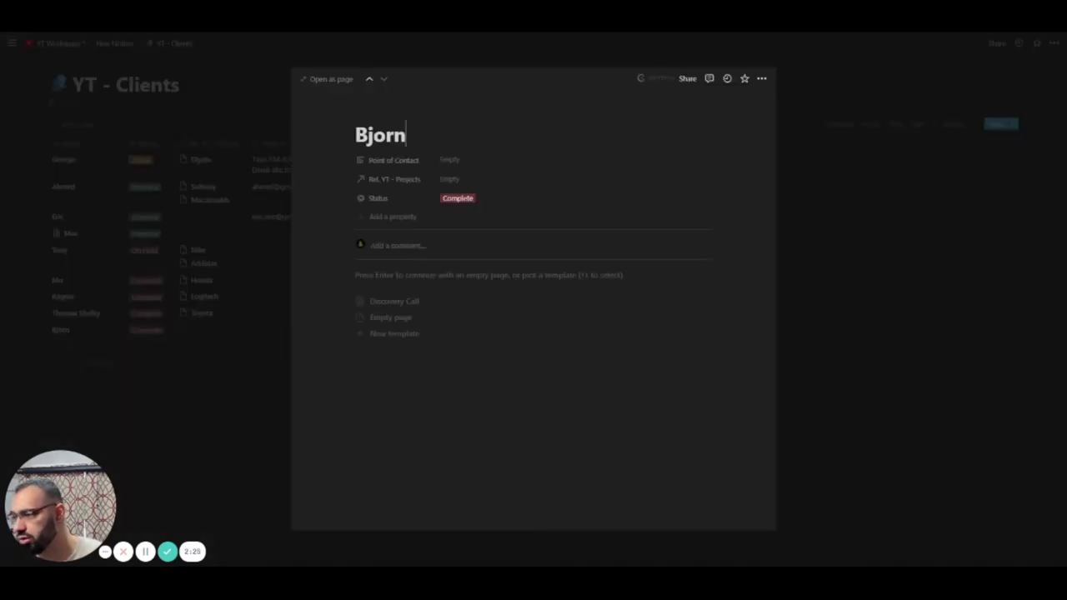
pyautogui.click(391, 301)
pyautogui.press('Escape')
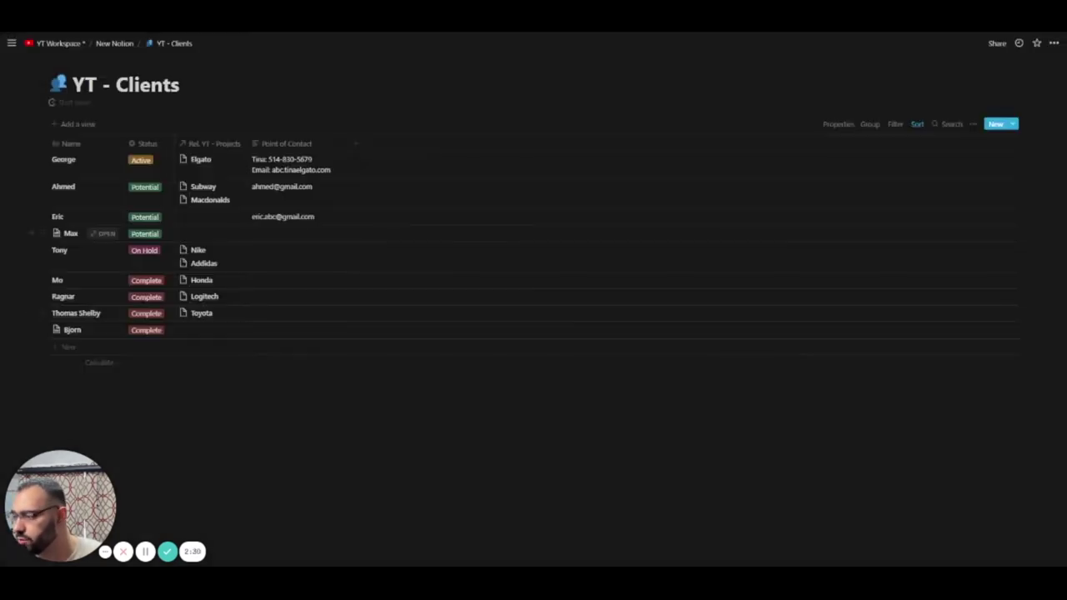
# - Open the new Potential client's page in full view and examine the Answers and Multiple Choice fields of the Discovery Call table
pyautogui.scroll(-2, 367, 306)
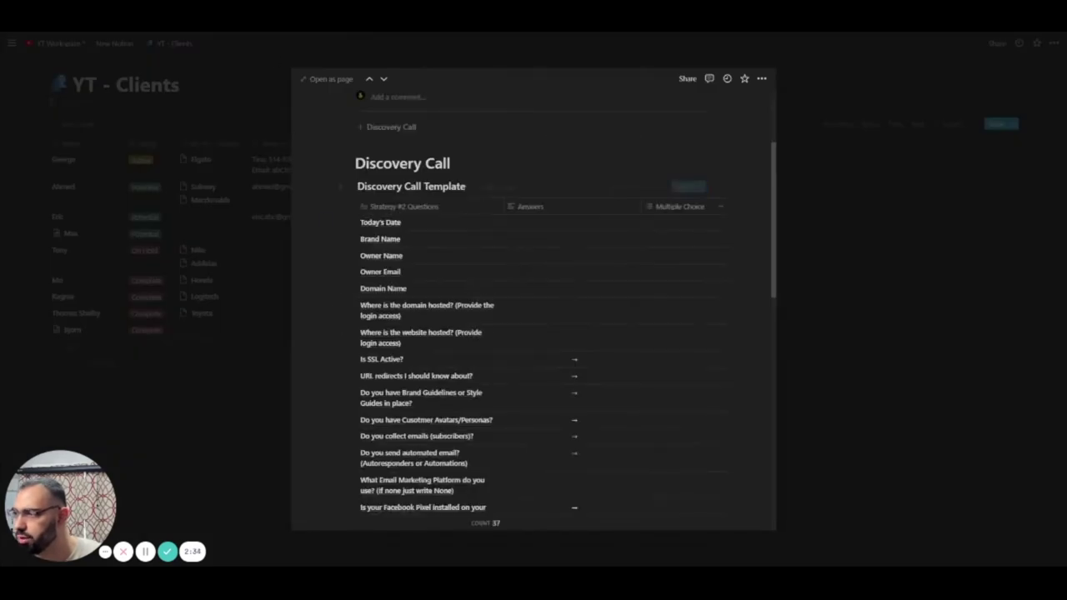
pyautogui.click(327, 79)
pyautogui.scroll(-2, 366, 294)
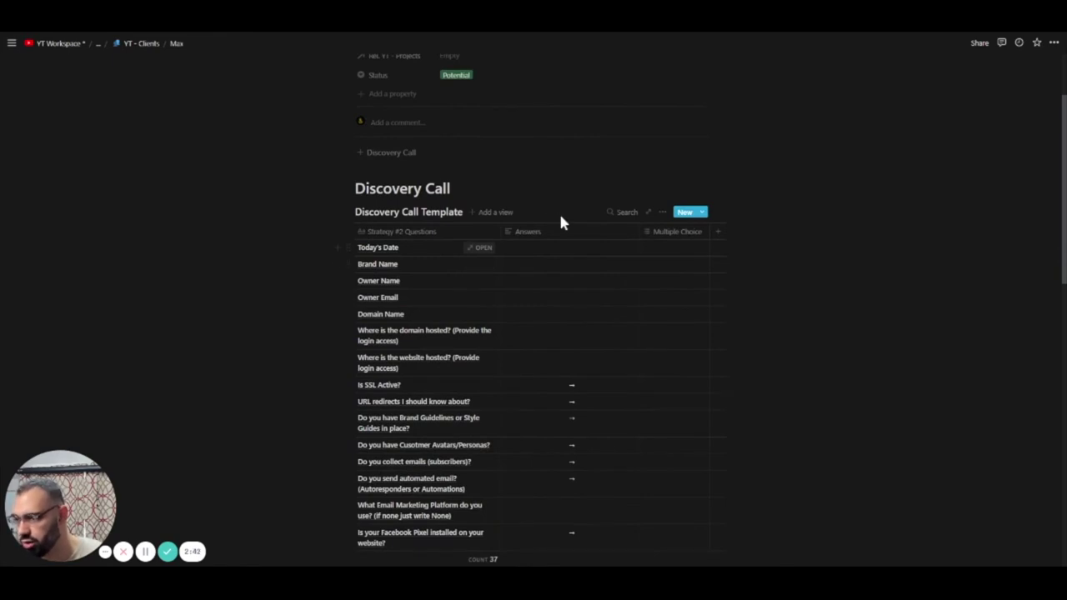
pyautogui.scroll(-1, 621, 238)
pyautogui.click(674, 210)
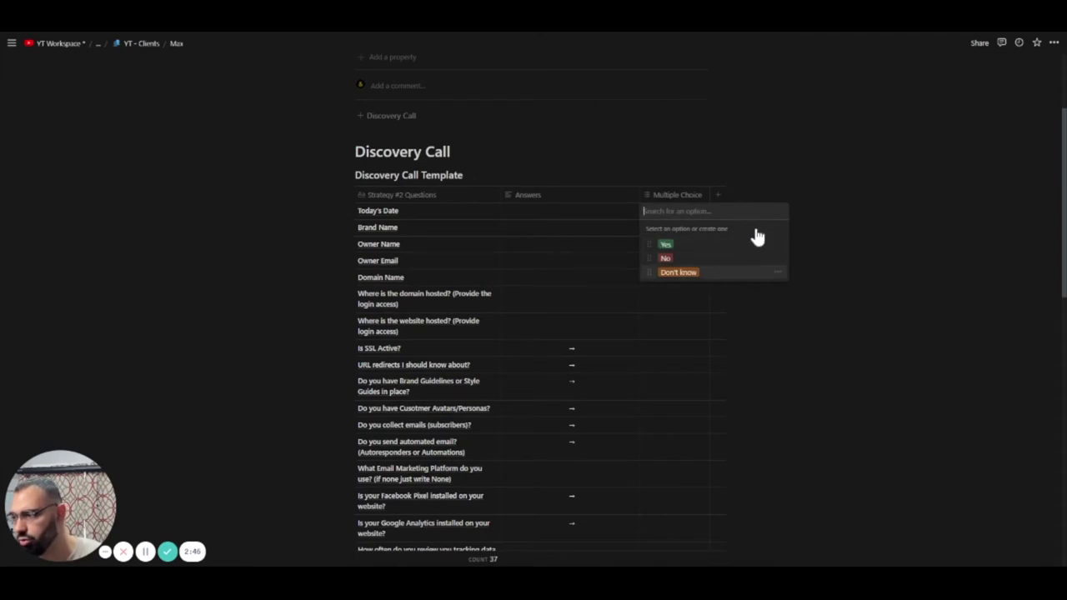
pyautogui.press('Escape')
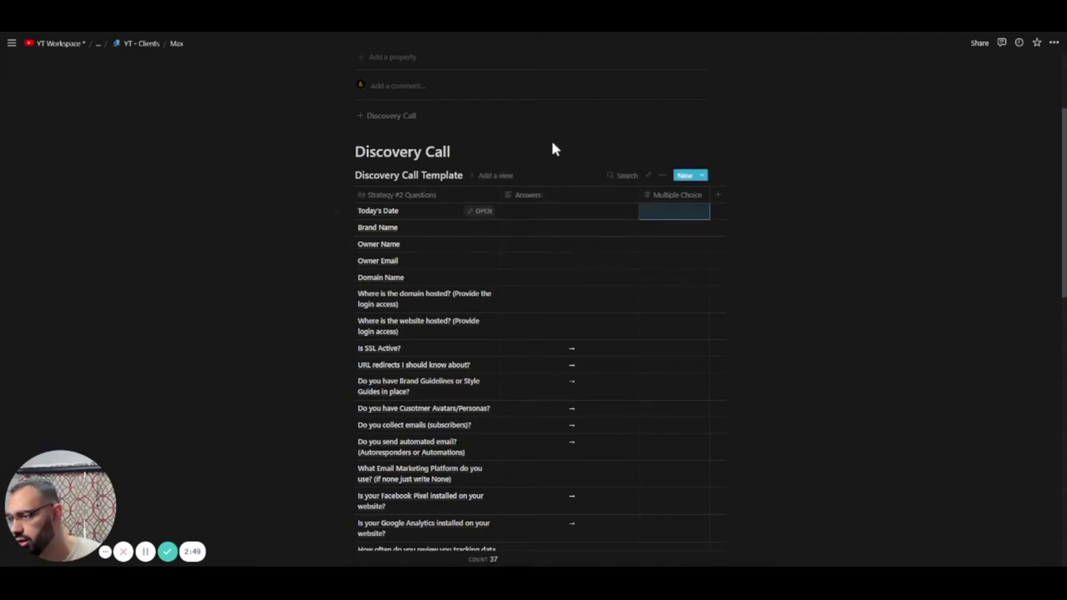
pyautogui.press('Left')
pyautogui.press('Return')
pyautogui.moveTo(553, 244); pyautogui.dragTo(551, 311)
pyautogui.click(553, 350)
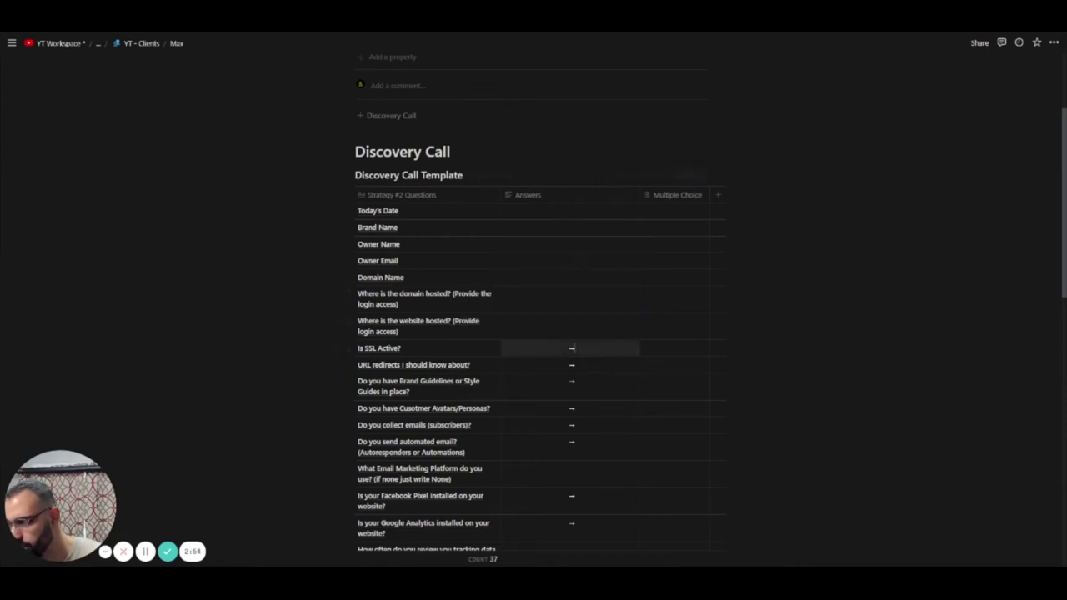
pyautogui.click(409, 340)
# - Set the multiple-choice answer to Yes for "Is SSL Active?" and to No for "URL redirects I should know about?"
pyautogui.click(669, 348)
pyautogui.click(683, 381)
pyautogui.click(357, 372)
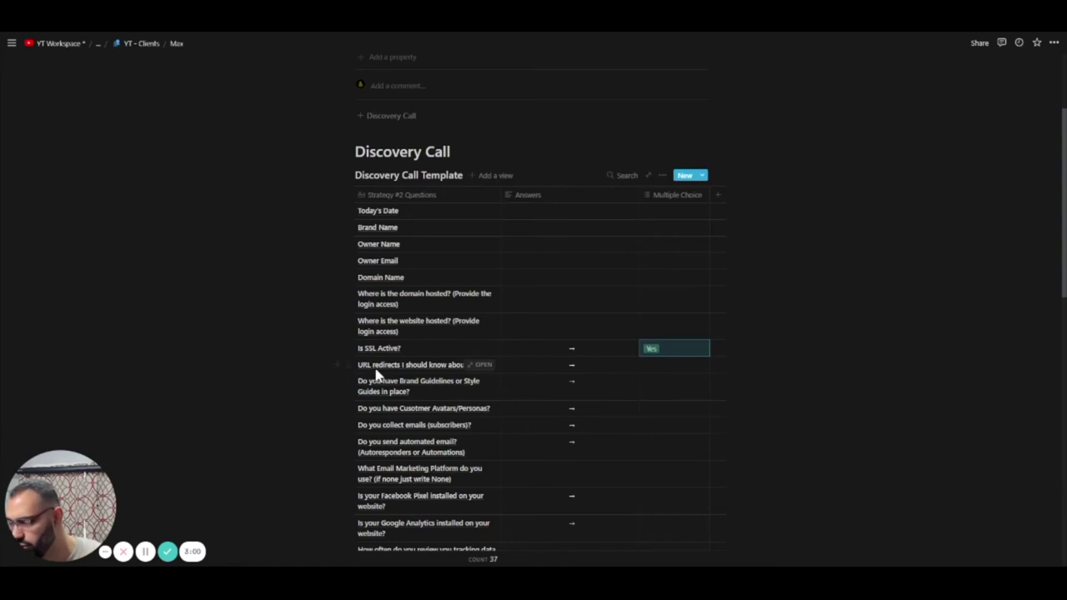
pyautogui.click(677, 367)
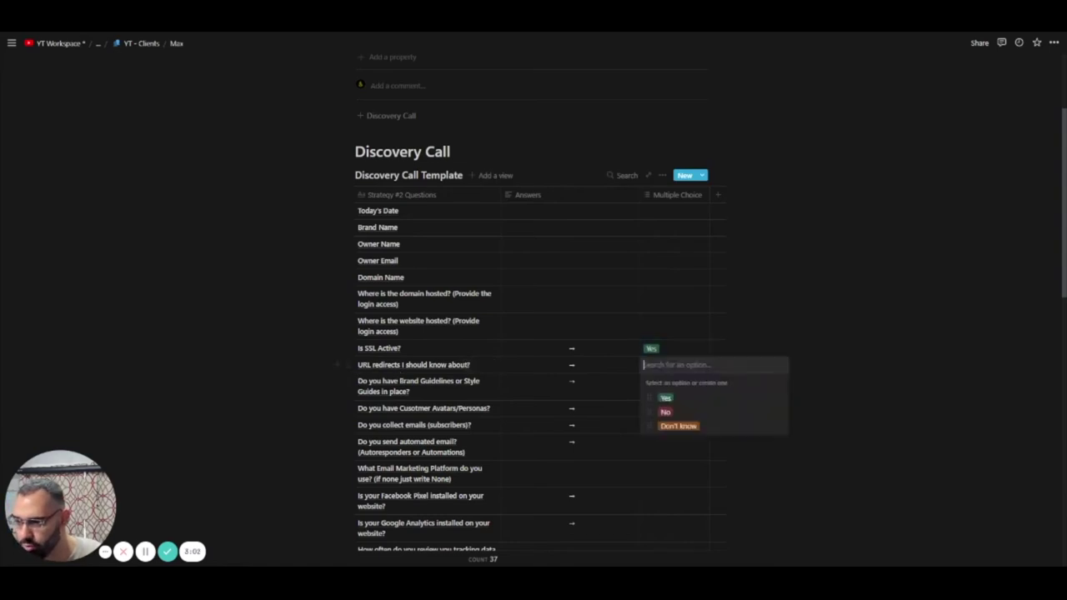
pyautogui.click(692, 412)
# - Set the multiple-choice answer to Yes for the Brand Guidelines question and to Don't know for the customer avatars/personas question
pyautogui.click(705, 395)
pyautogui.click(719, 414)
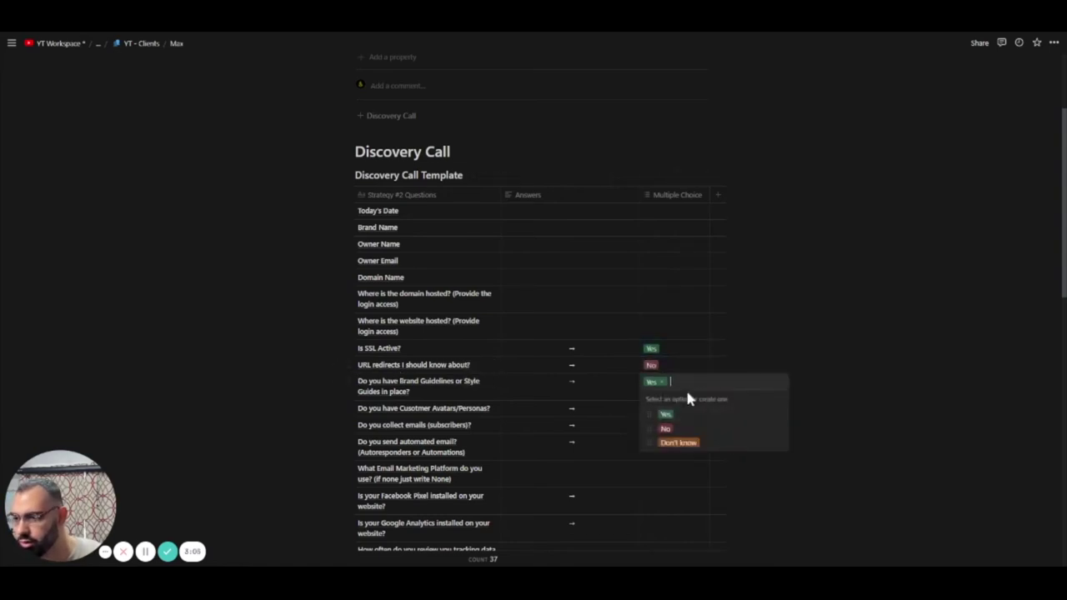
pyautogui.press('Escape')
pyautogui.click(686, 407)
pyautogui.click(734, 469)
pyautogui.click(764, 290)
pyautogui.scroll(-1, 765, 290)
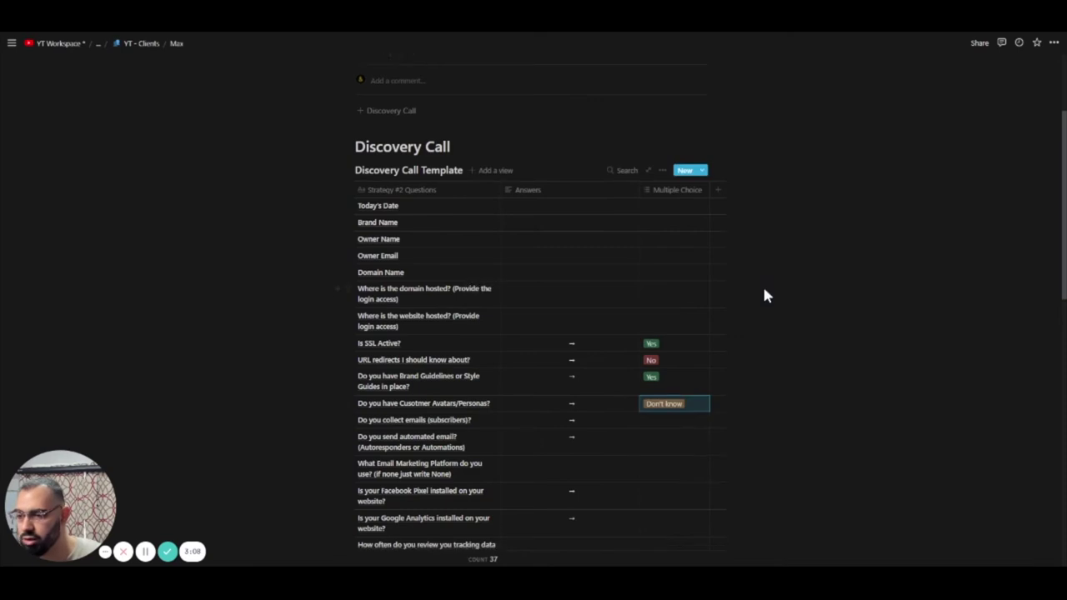
pyautogui.scroll(-1, 759, 288)
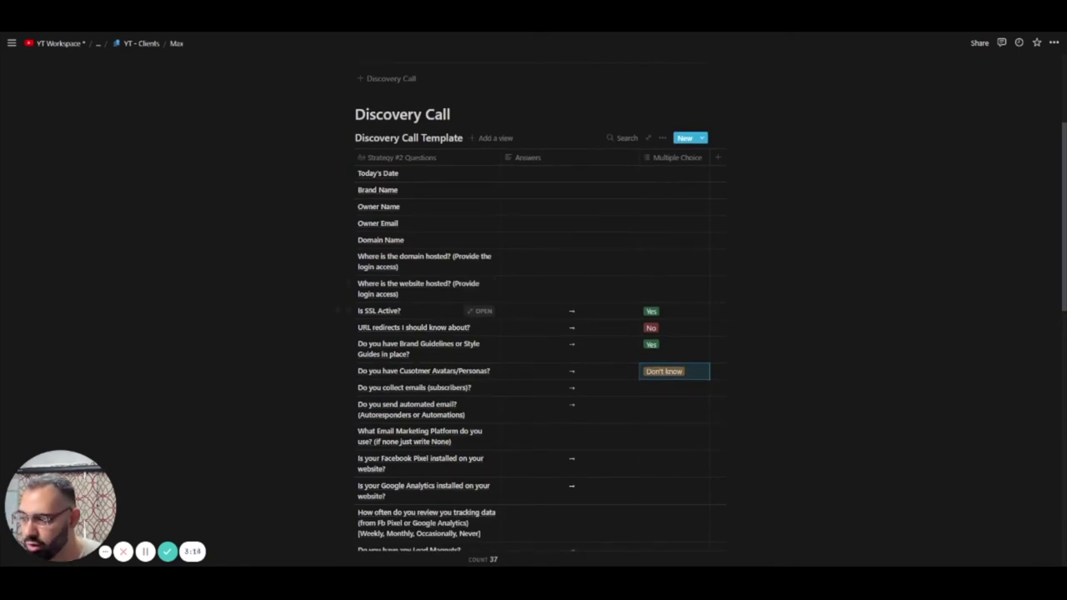
# - Examine the remaining questions of the Discovery Call table down to Additional Notes and go back to the page's start
pyautogui.scroll(-1, 742, 392)
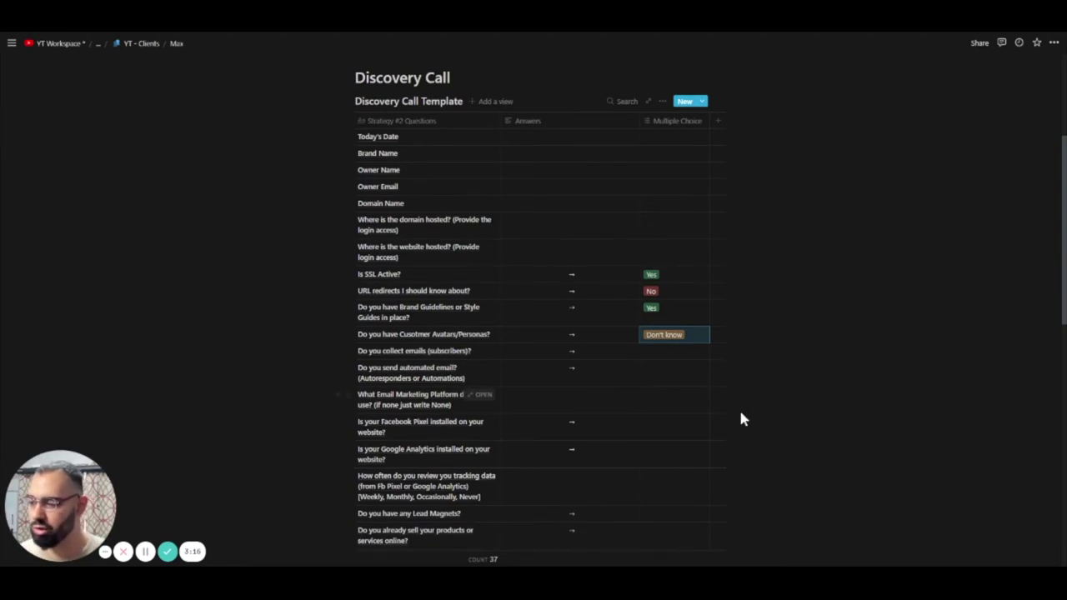
pyautogui.scroll(-1, 734, 383)
pyautogui.scroll(2, 730, 376)
pyautogui.scroll(-7, 727, 379)
pyautogui.scroll(-6, 715, 376)
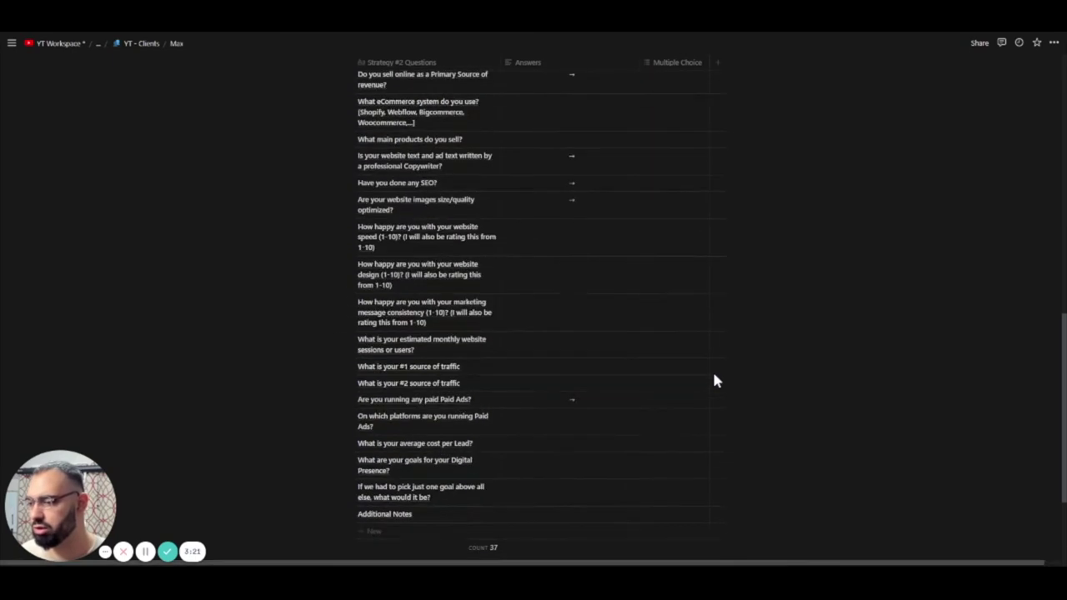
pyautogui.scroll(20, 712, 369)
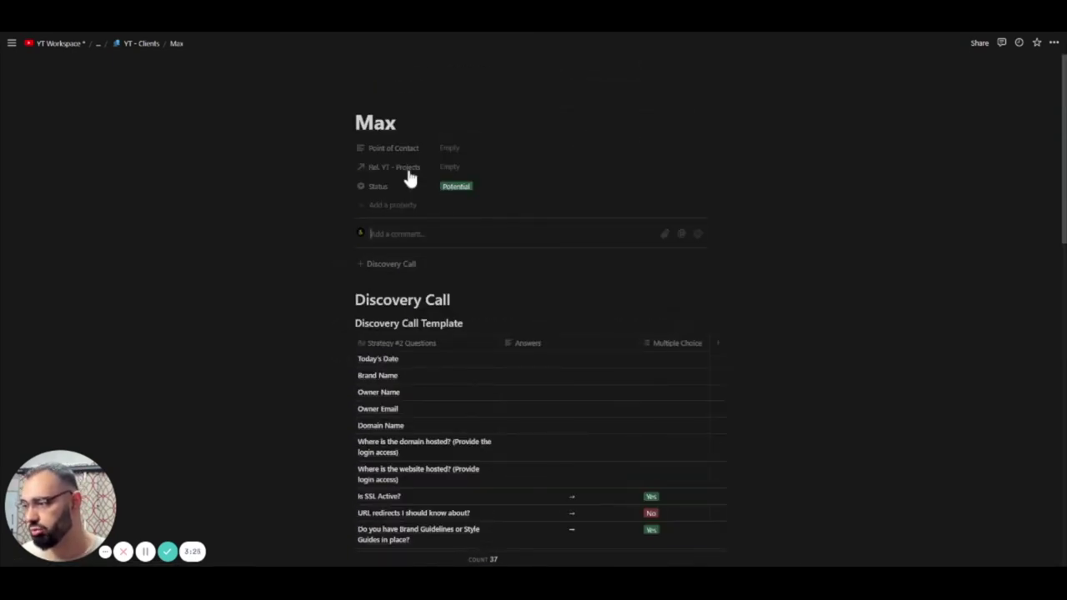
pyautogui.write('ajds')
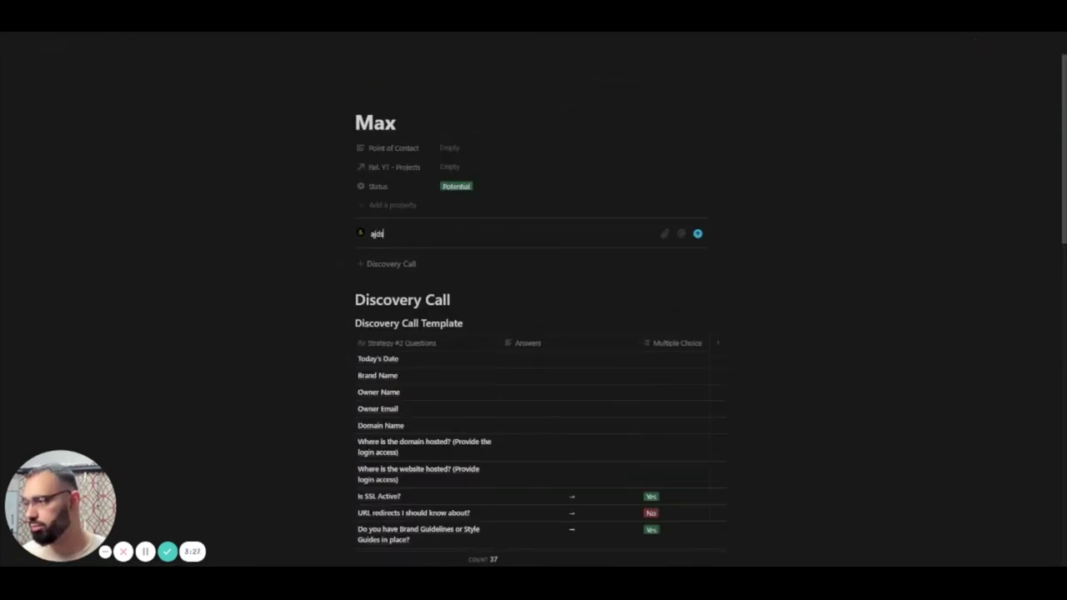
pyautogui.write('hd')
pyautogui.press('BackSpace')
pyautogui.press('BackSpace')
# - Review the Discovery Call questionnaire through its traffic, paid ads and goals questions and return to its first rows
pyautogui.scroll(-6, 443, 268)
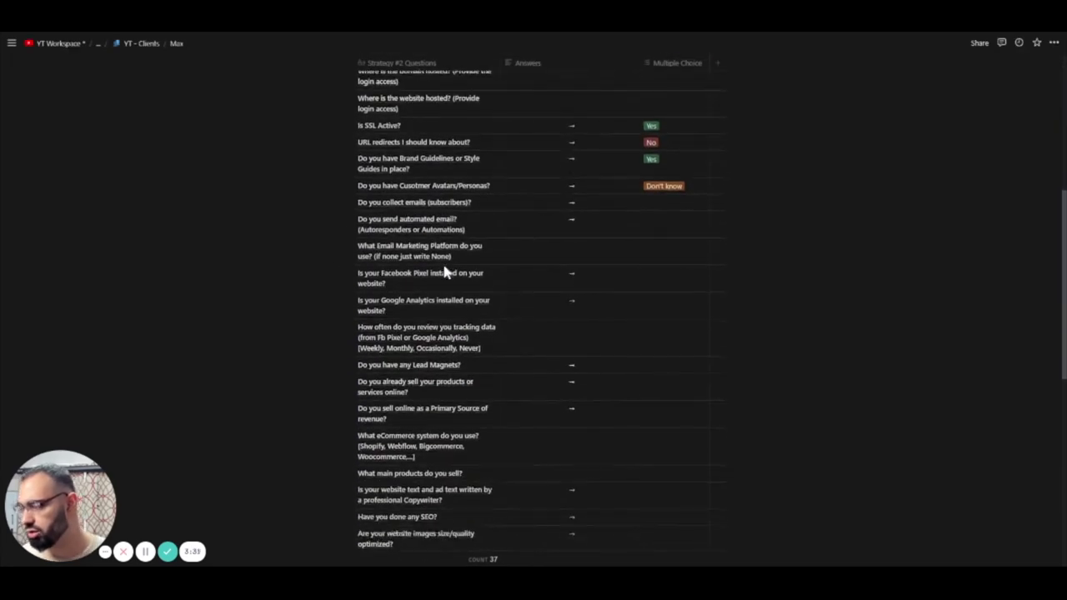
pyautogui.scroll(-5, 444, 269)
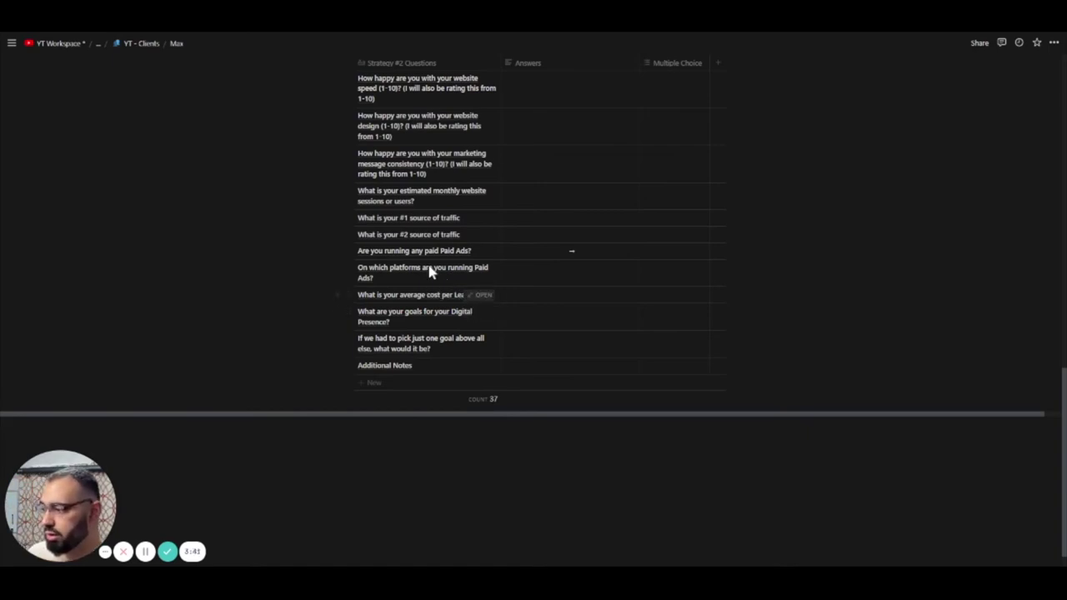
pyautogui.scroll(1, 427, 273)
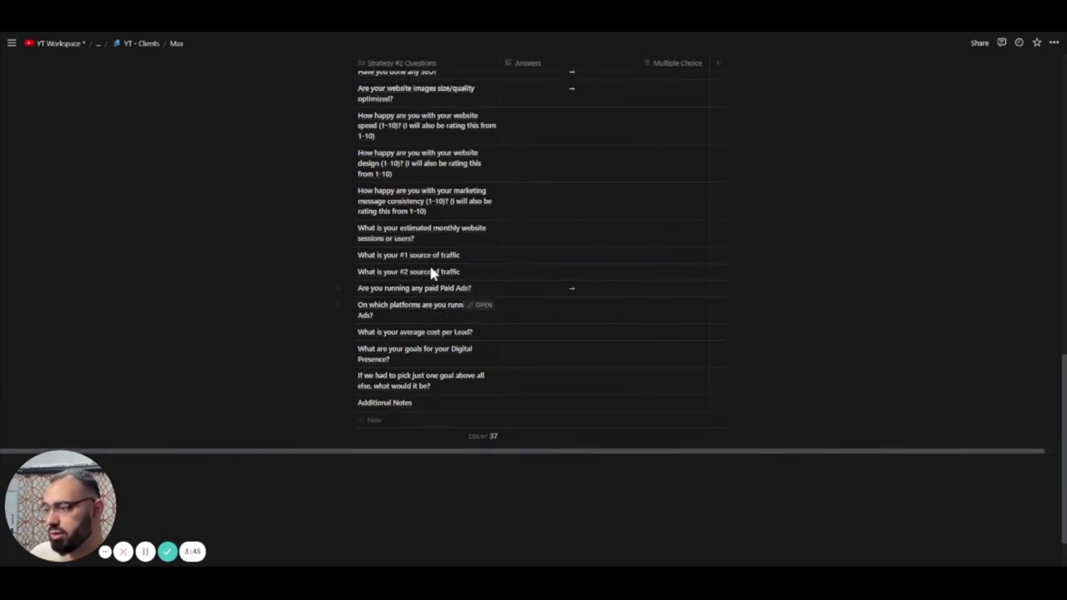
pyautogui.scroll(15, 432, 274)
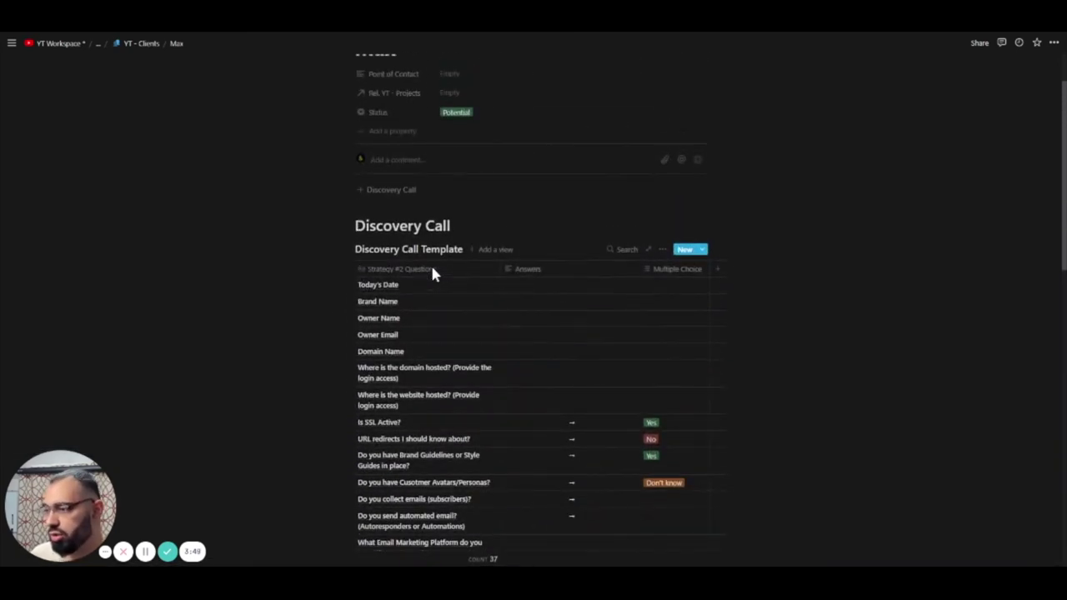
pyautogui.scroll(-4, 435, 278)
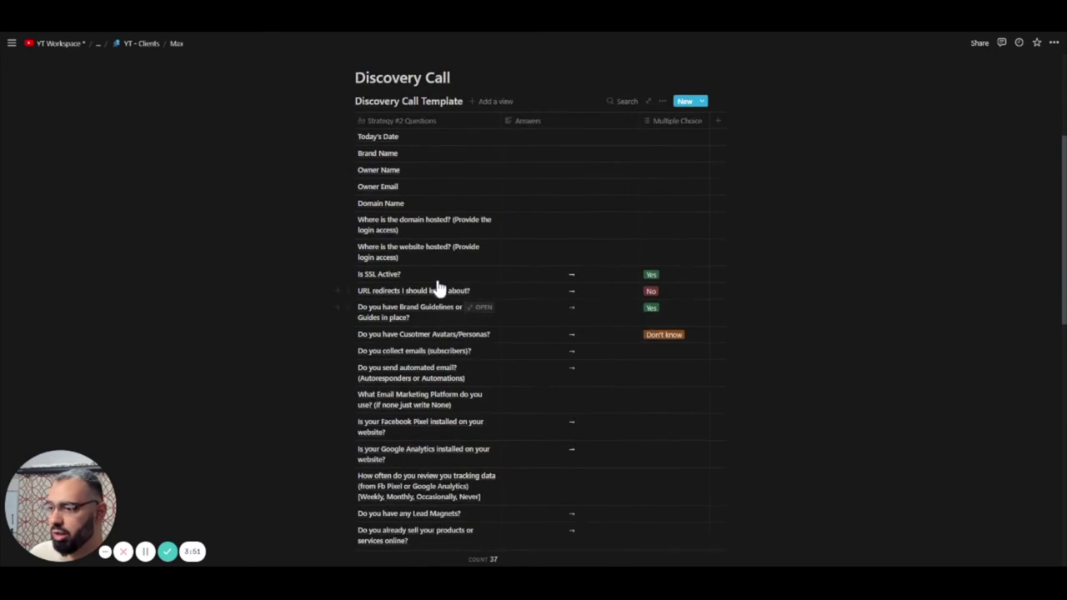
# - Insert a simple table below the Discovery Call questionnaire on the client's page
pyautogui.scroll(-15, 438, 287)
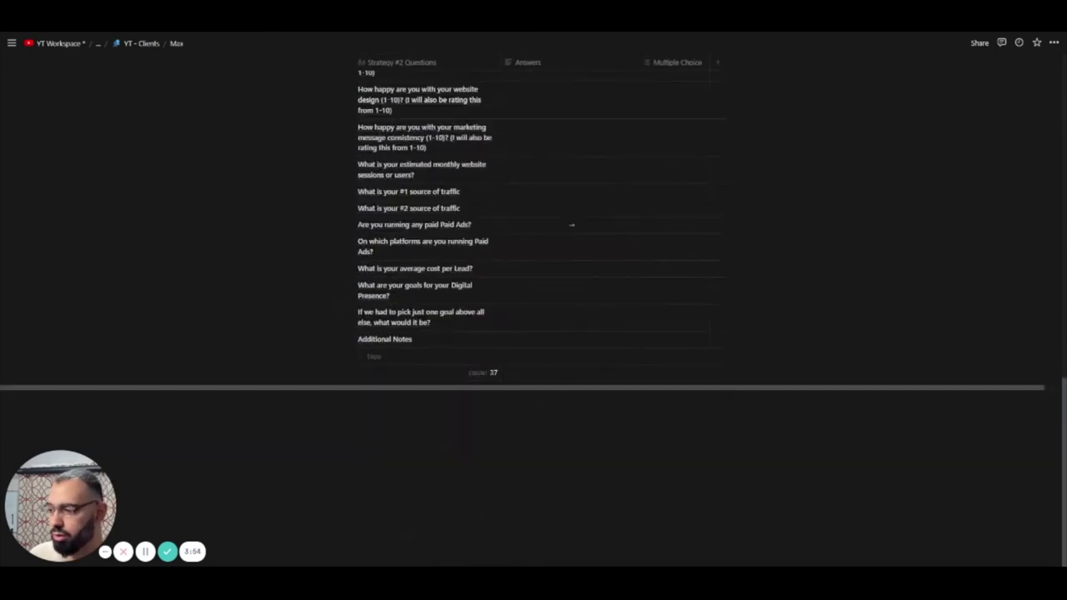
pyautogui.click(356, 398)
pyautogui.write('/')
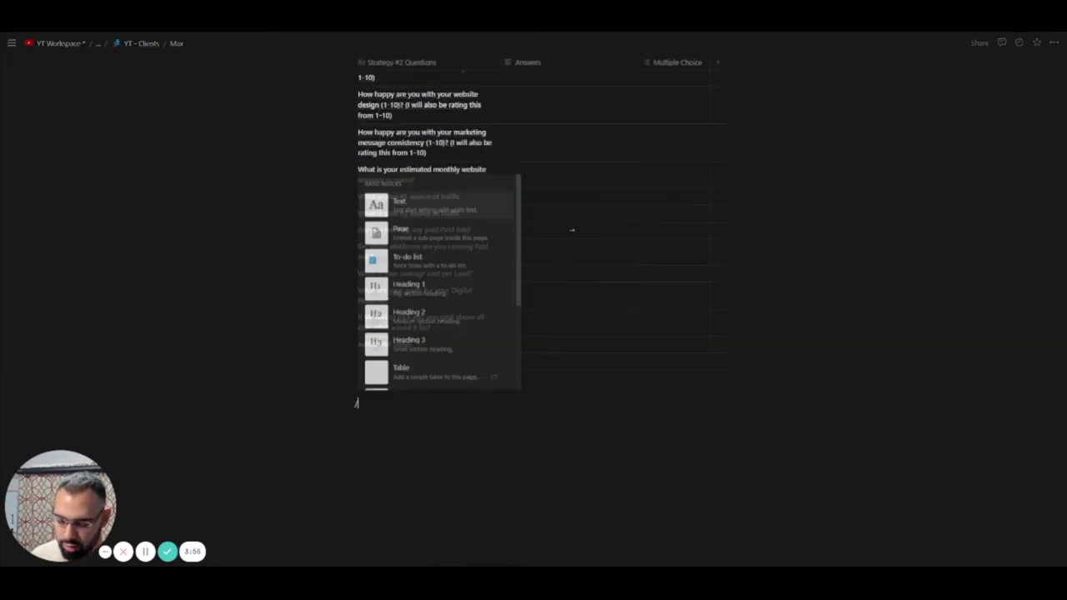
pyautogui.write('table')
pyautogui.press('Return')
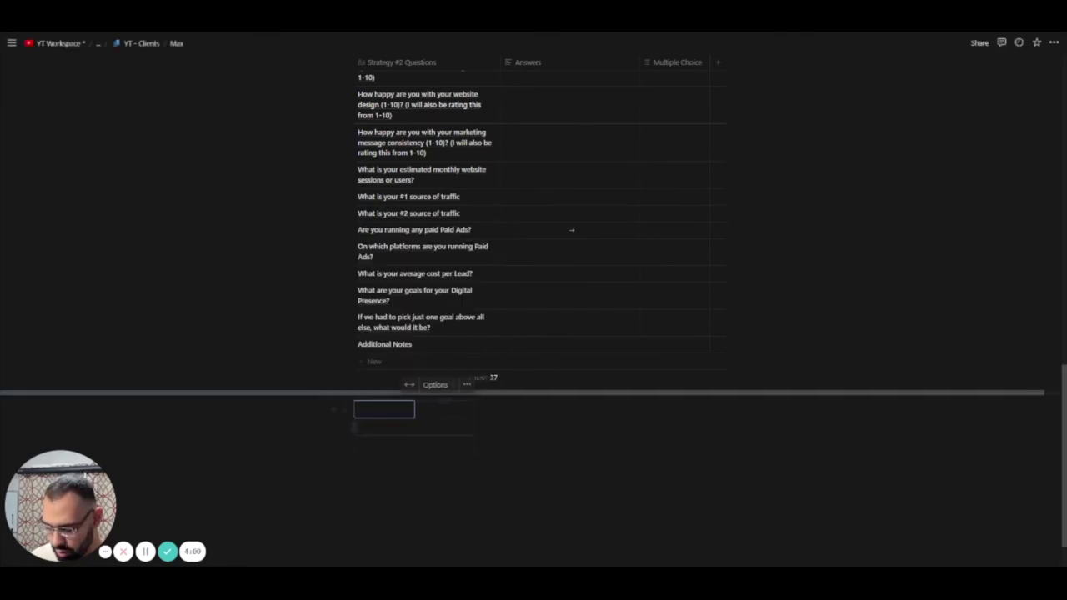
# - Head the first two columns of the new table Login Creds and E-mail
pyautogui.write('Login Creds')
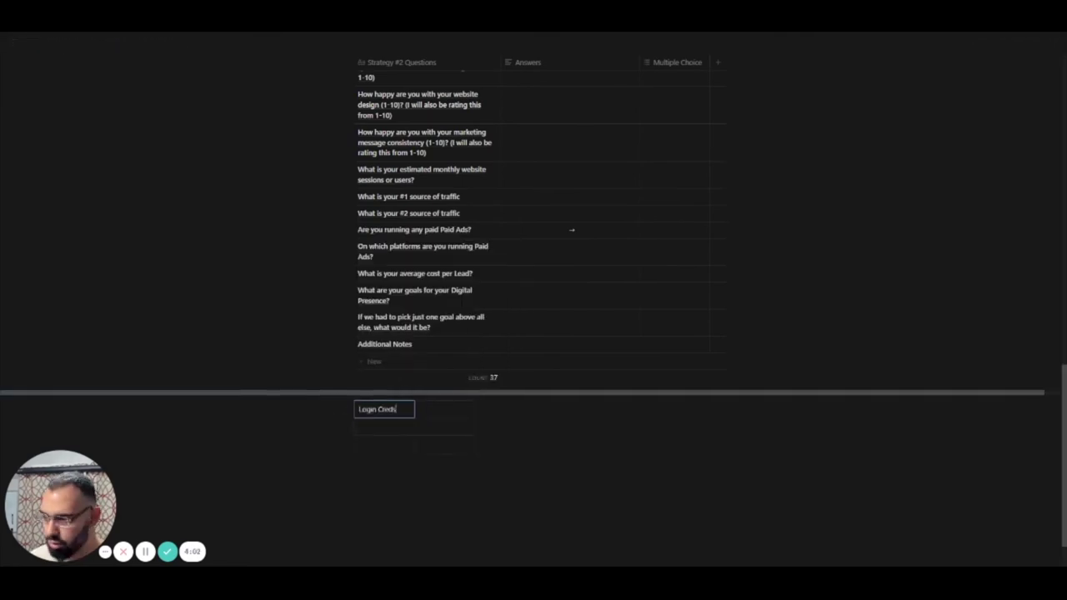
pyautogui.click(445, 426)
pyautogui.click(343, 410)
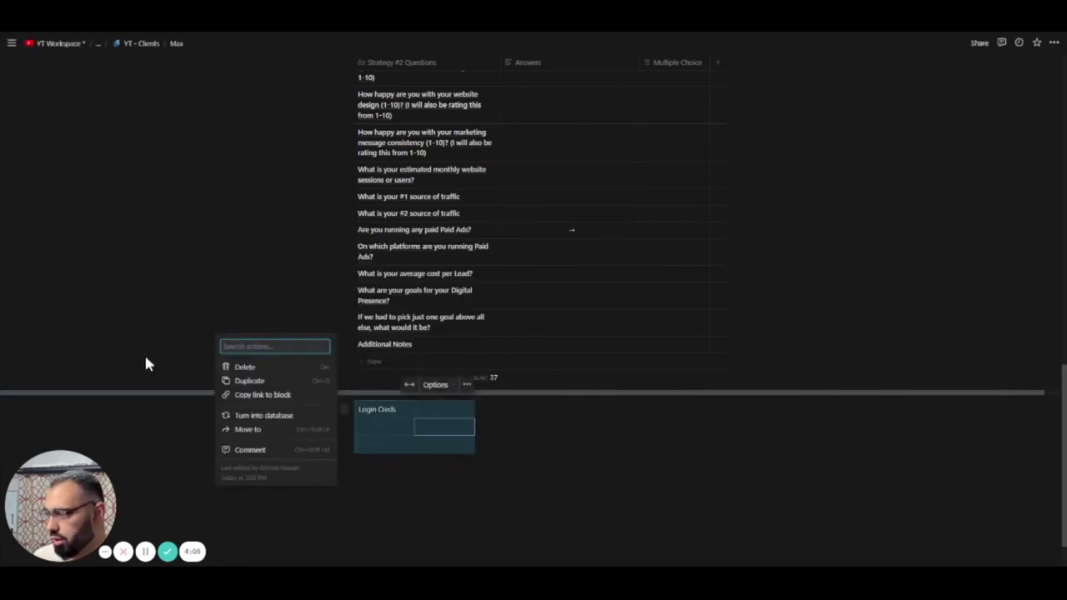
pyautogui.click(235, 491)
pyautogui.click(444, 409)
pyautogui.write('E-mail')
# - Add a third column to the login table and head it Password
pyautogui.scroll(-1, 481, 409)
pyautogui.click(481, 369)
pyautogui.click(504, 352)
pyautogui.write('Password')
pyautogui.click(427, 399)
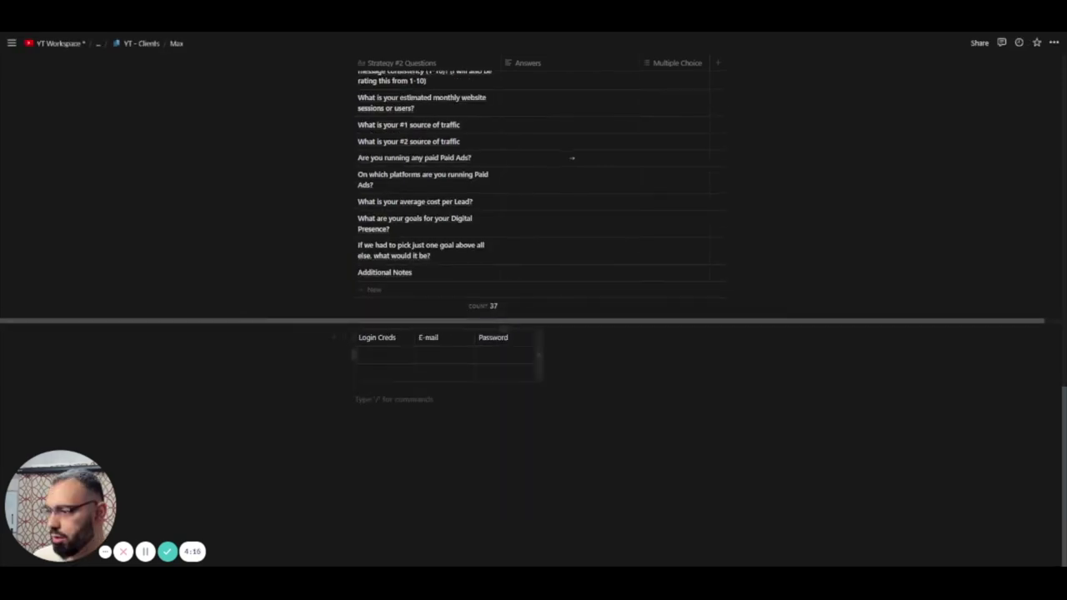
# - Give the header row of the login table a green background
pyautogui.click(383, 338)
pyautogui.click(344, 337)
pyautogui.click(354, 337)
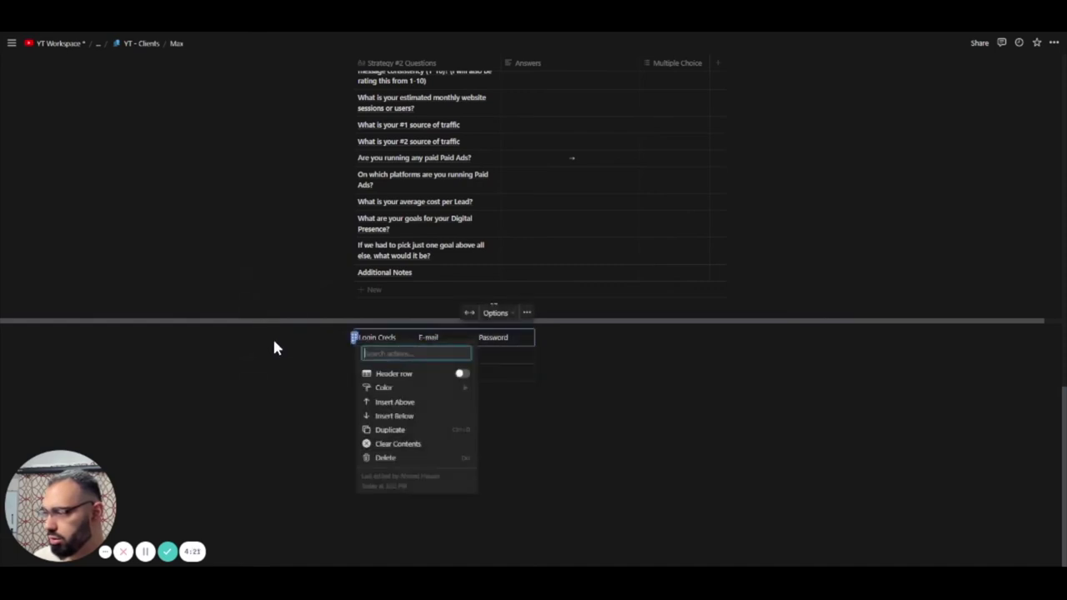
pyautogui.moveTo(417, 387)
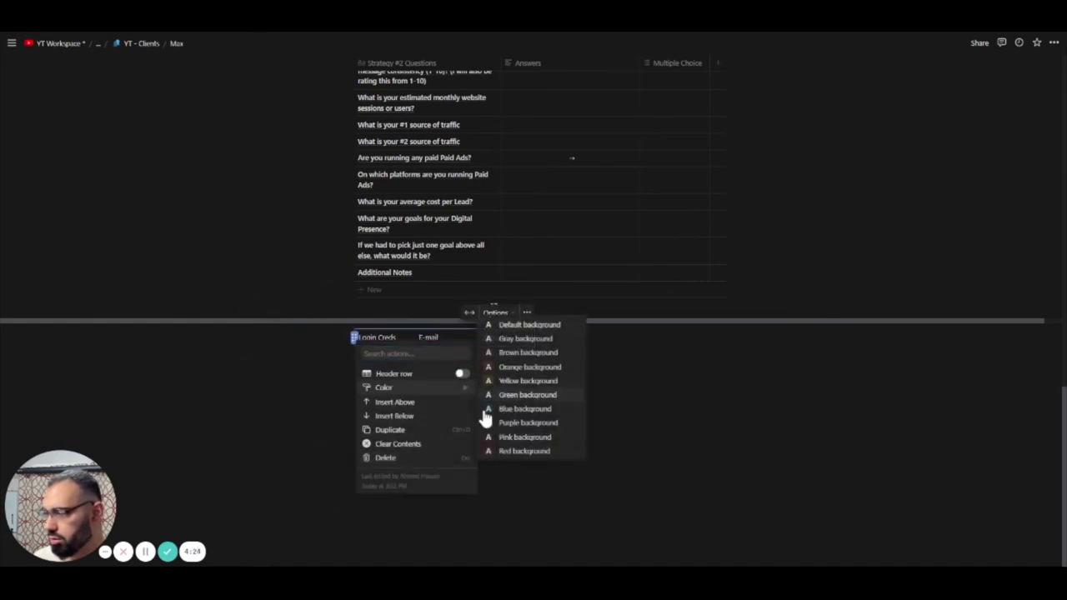
pyautogui.click(534, 394)
# - Enter Shopify and Gmail in the two rows below the Login Creds heading
pyautogui.click(383, 355)
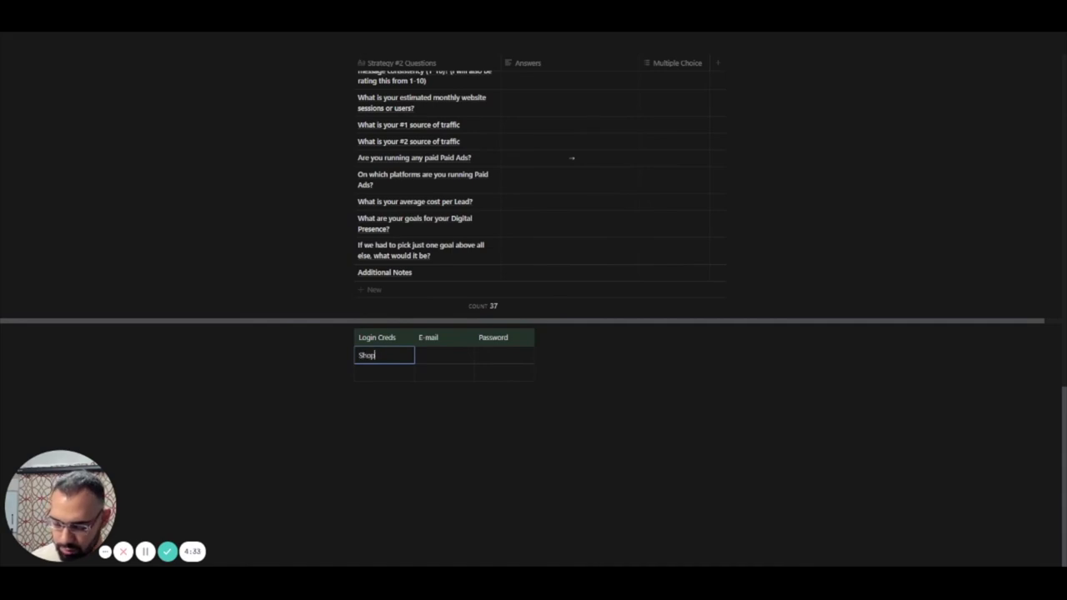
pyautogui.press('Return')
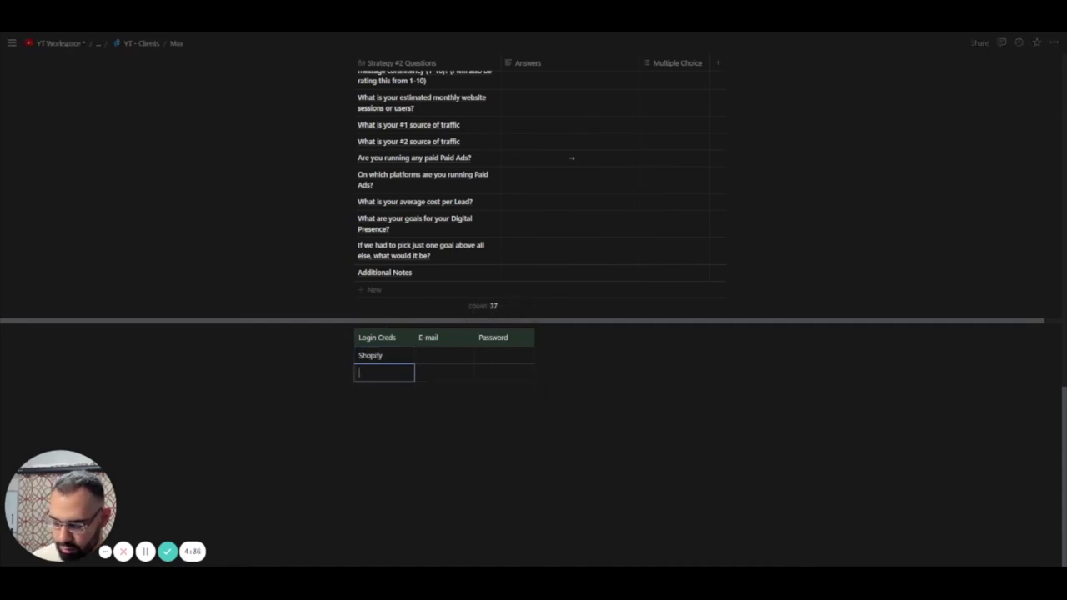
pyautogui.write('Gmail')
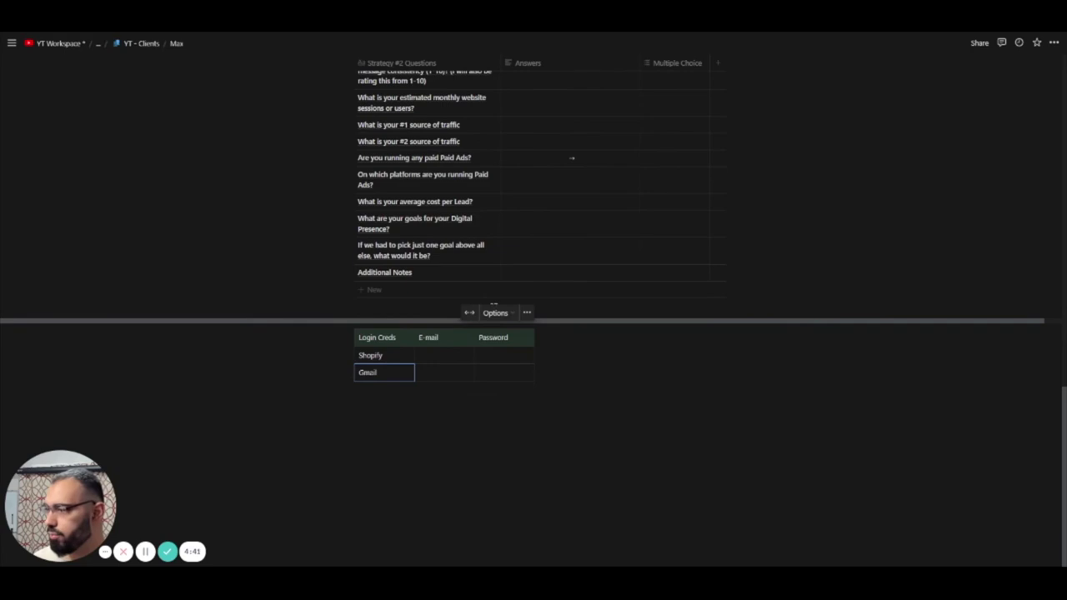
# - Return to the YT - Clients database and open its Discovery Call template for editing
pyautogui.scroll(5, 534, 312)
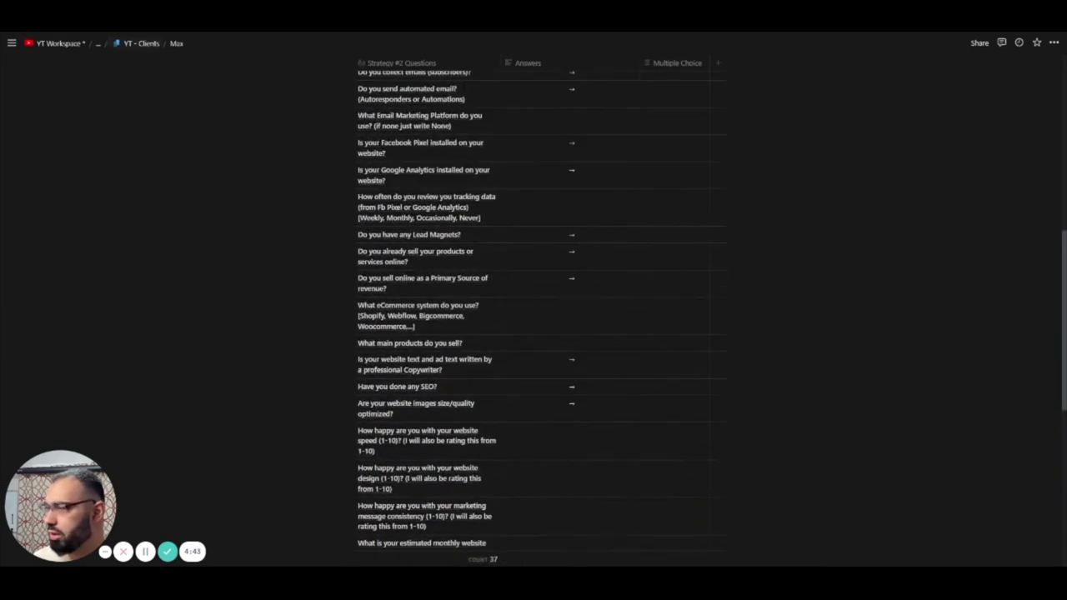
pyautogui.click(129, 42)
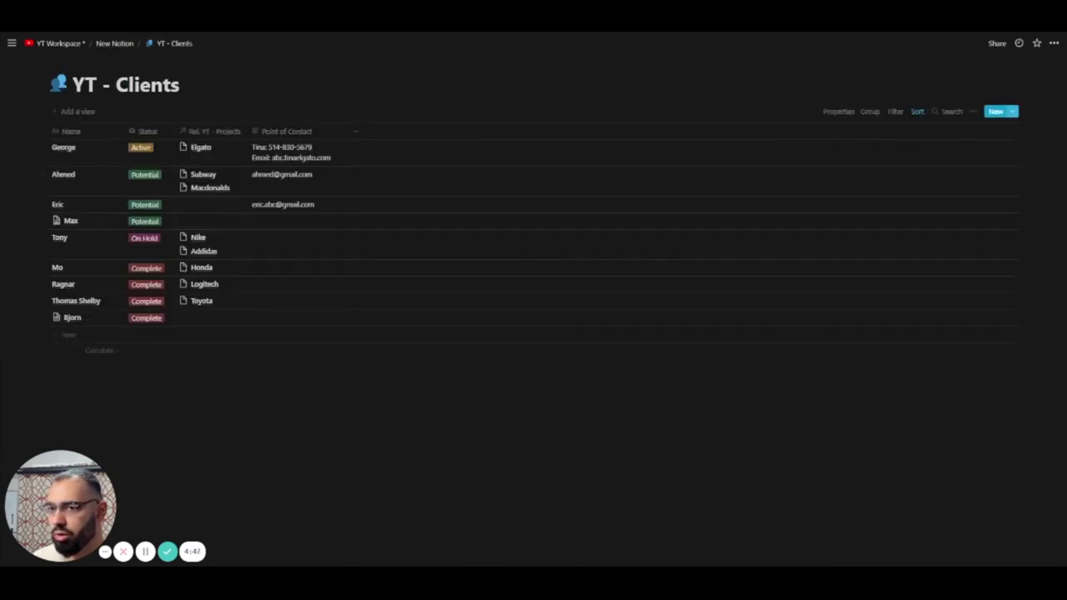
pyautogui.click(1012, 111)
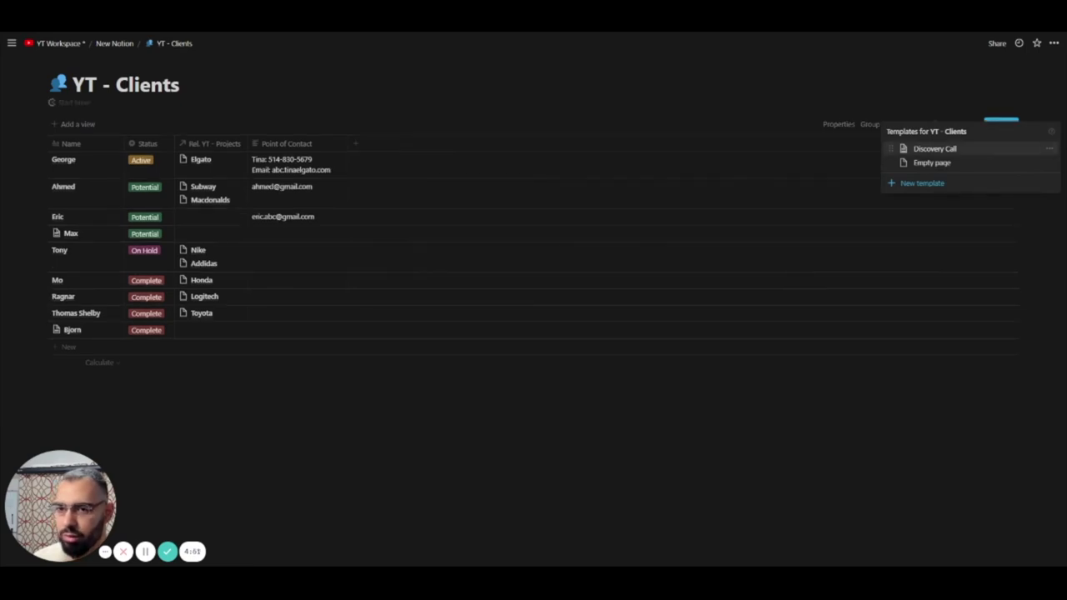
pyautogui.click(1049, 149)
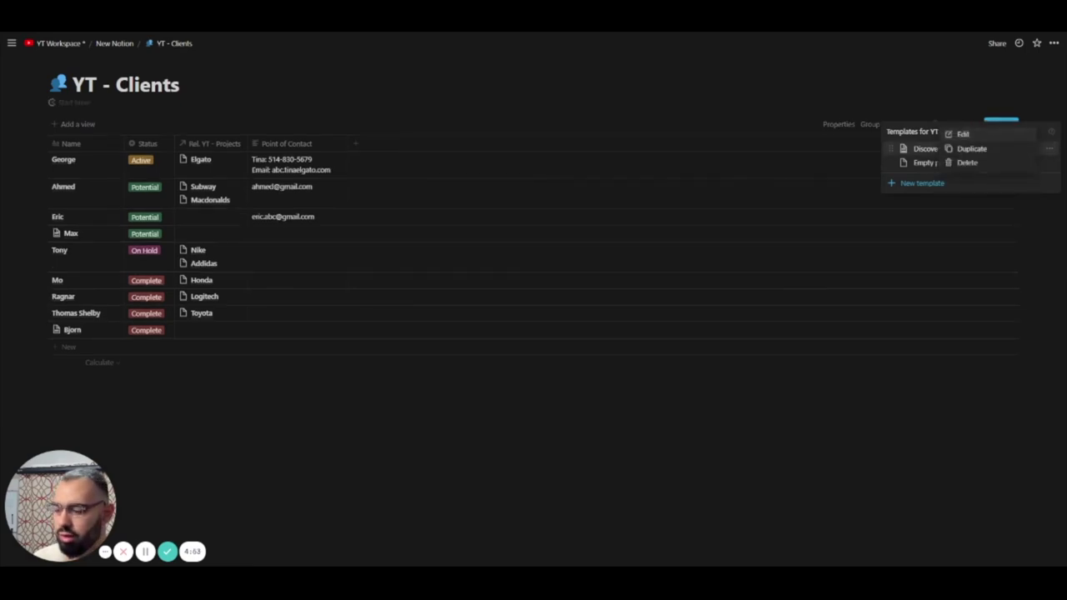
pyautogui.click(963, 134)
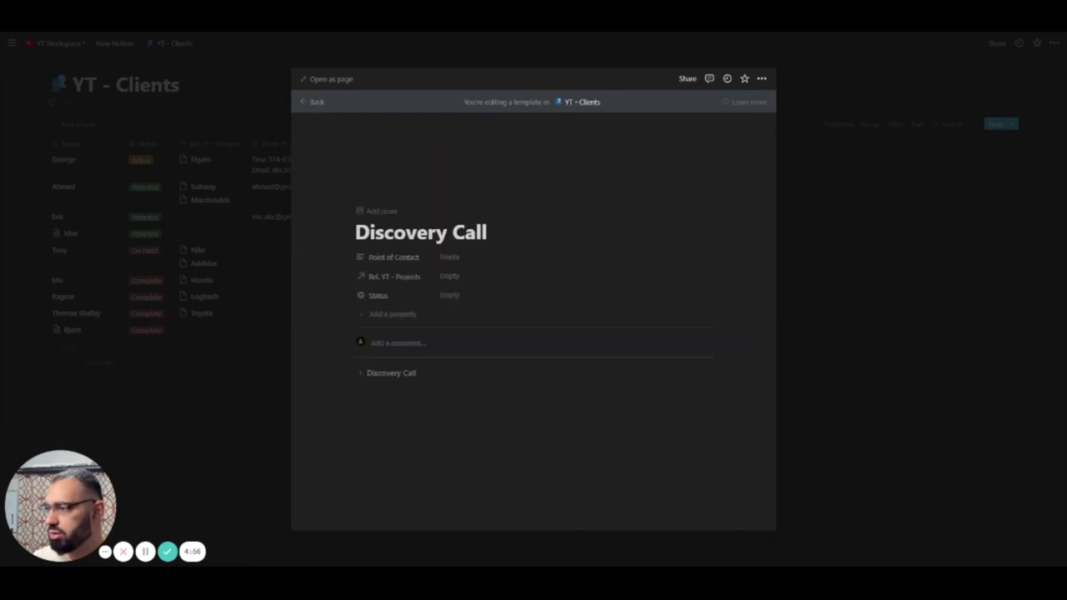
# - Search the emojis for "phone" and set the red telephone as the Discovery Call template's icon
pyautogui.write('cal')
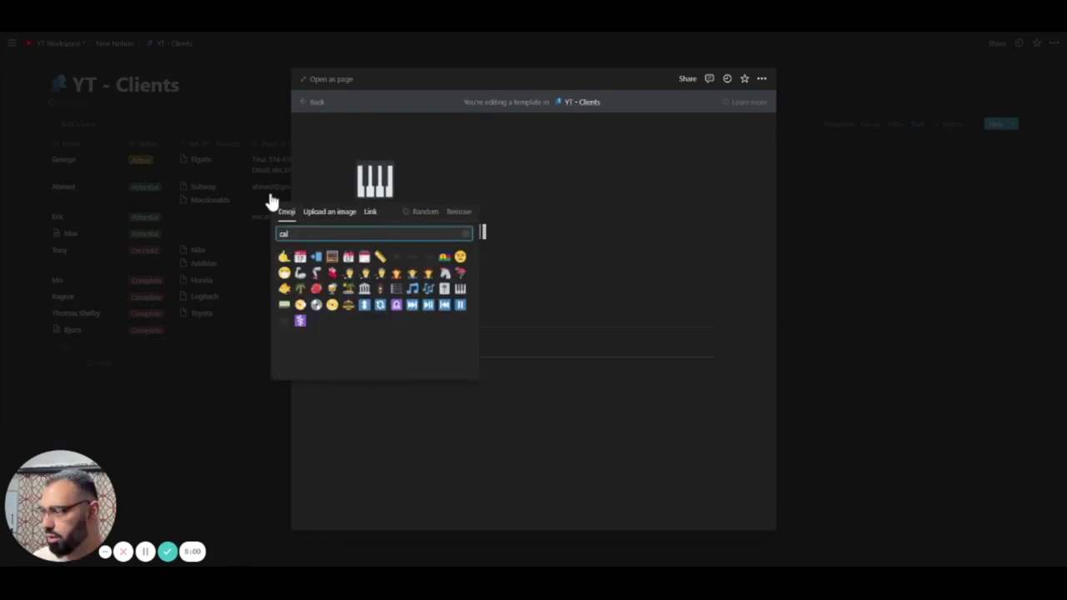
pyautogui.press('BackSpace')
pyautogui.press('BackSpace')
pyautogui.press('BackSpace')
pyautogui.write('phone')
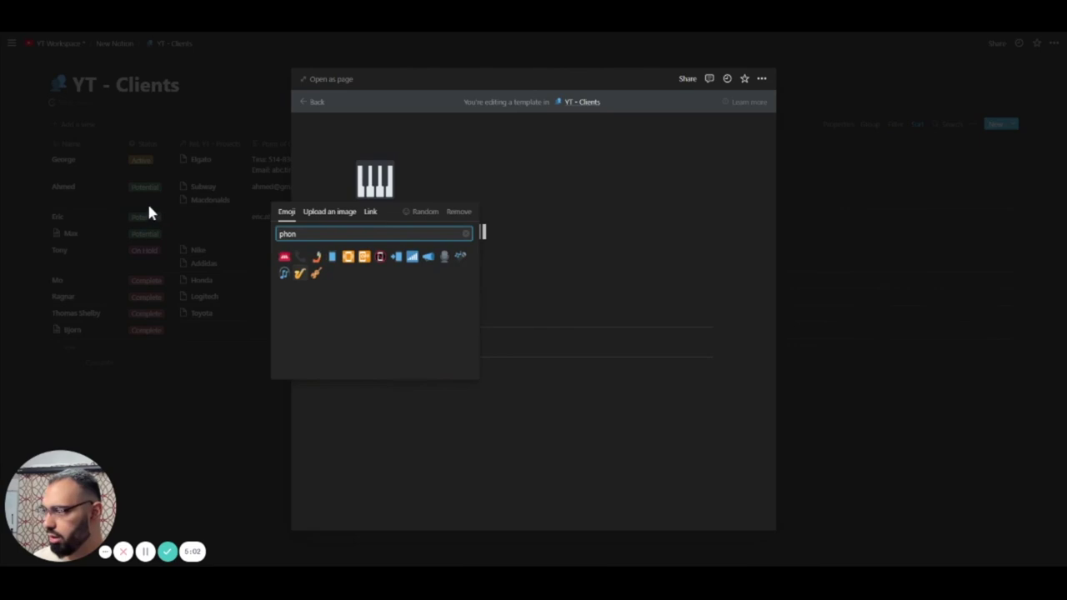
pyautogui.press('Return')
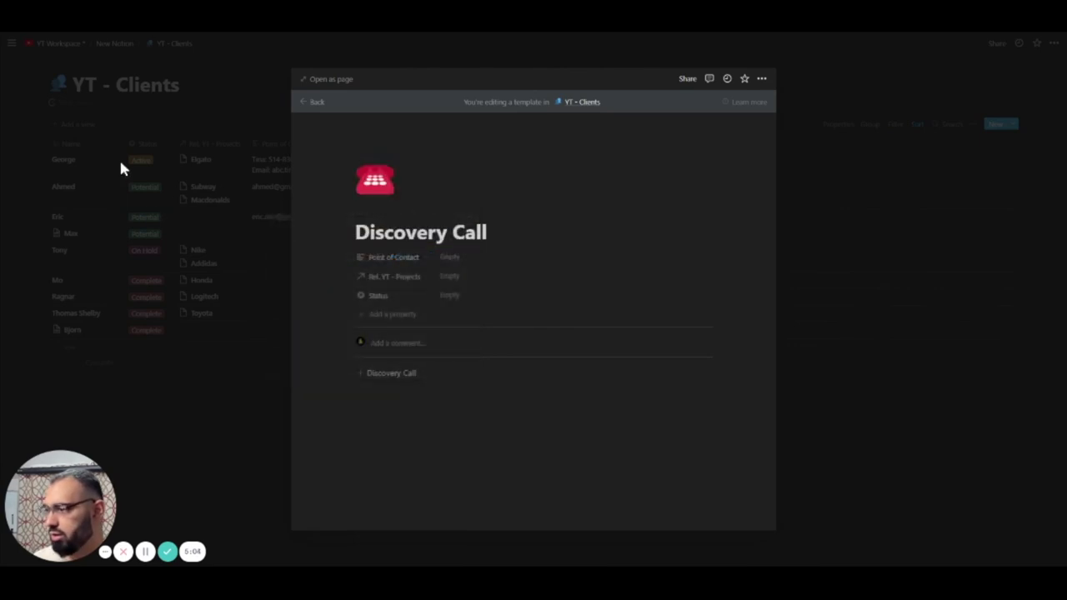
# - Close the template editor and open the page of the second client in the YT - Clients list
pyautogui.click(138, 157)
pyautogui.click(103, 186)
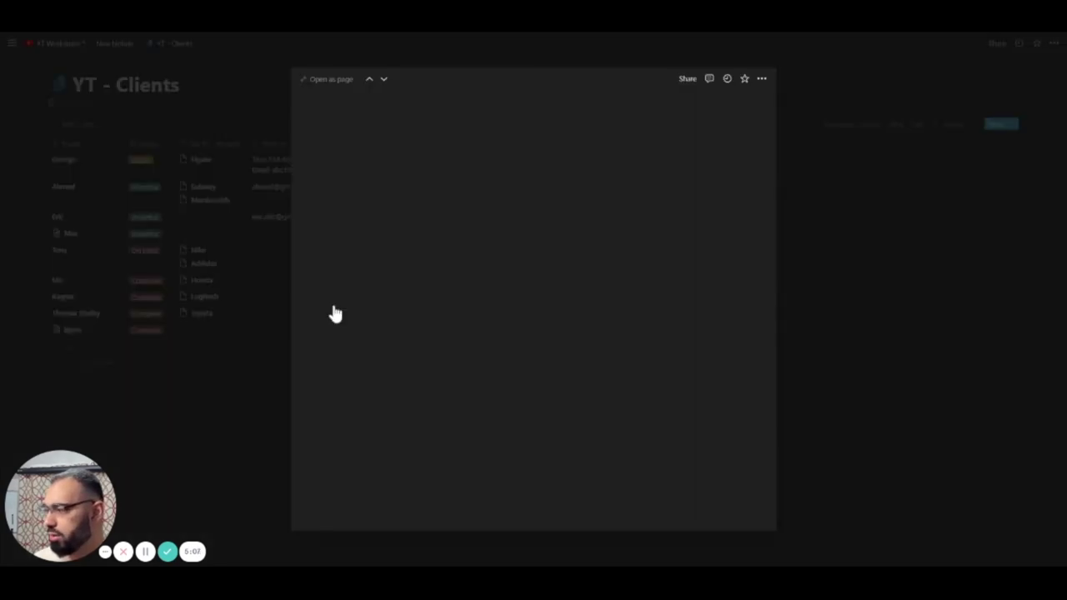